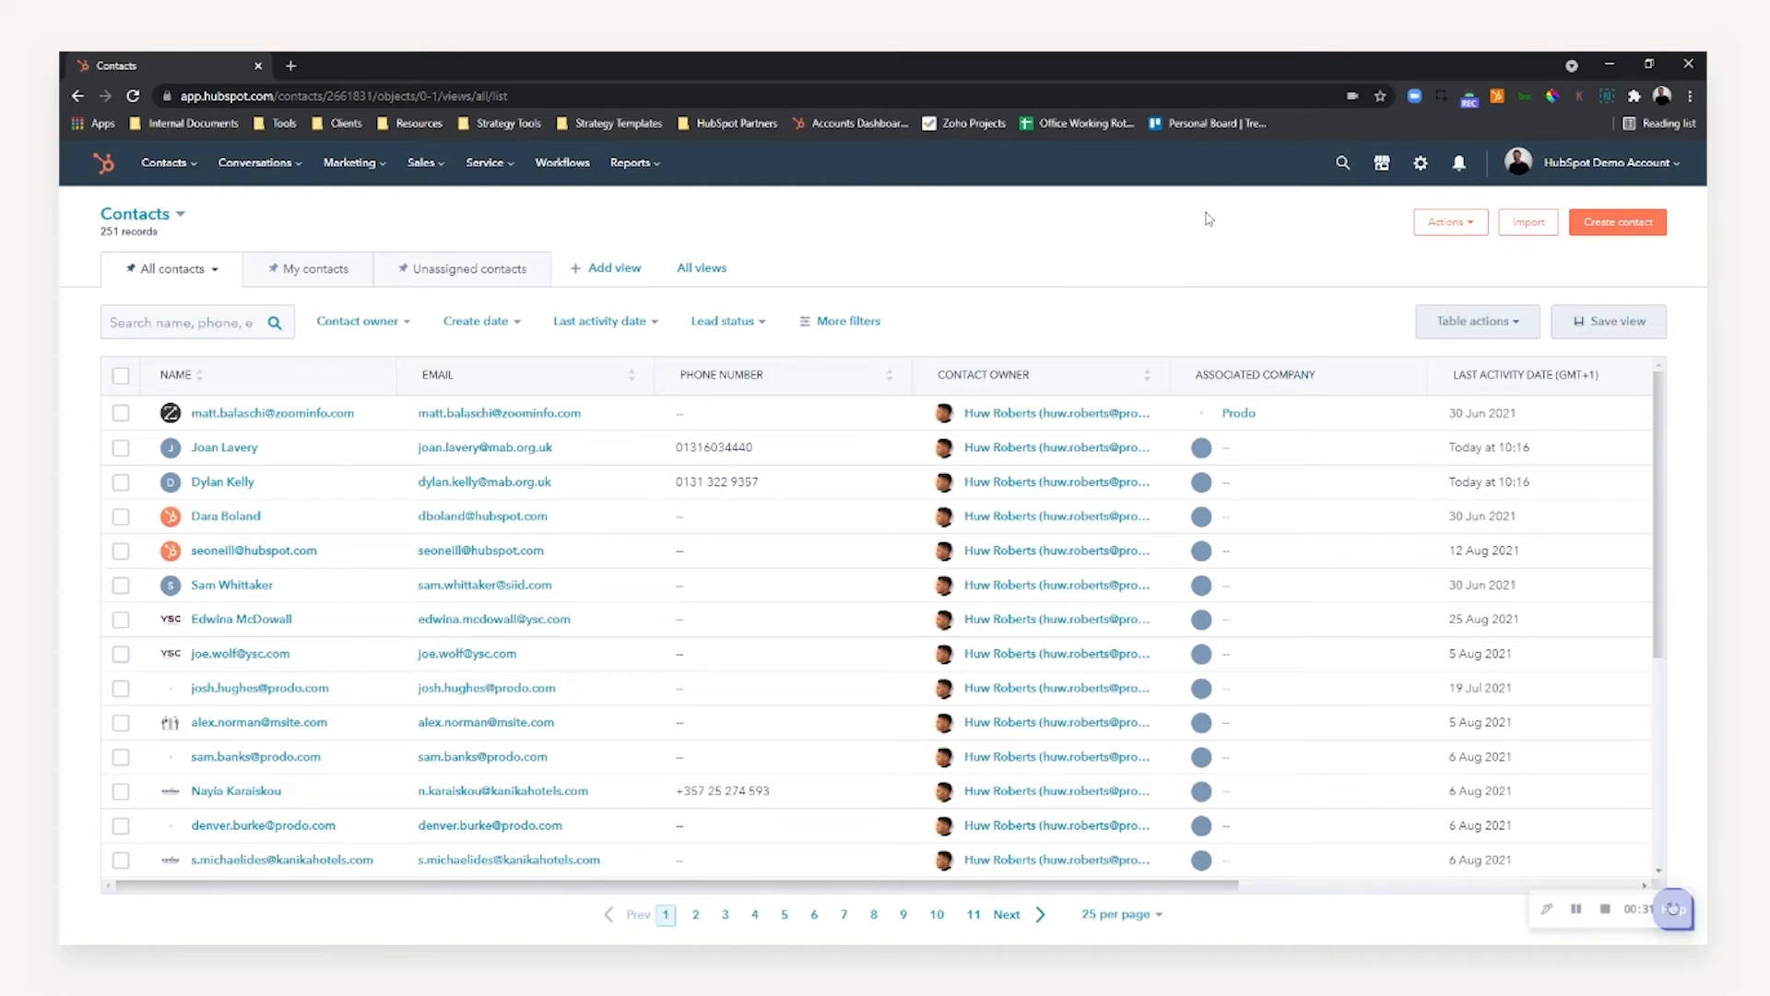
Open the Contacts list and filter it to records whose contact owner is any of Me
left_click(180, 170)
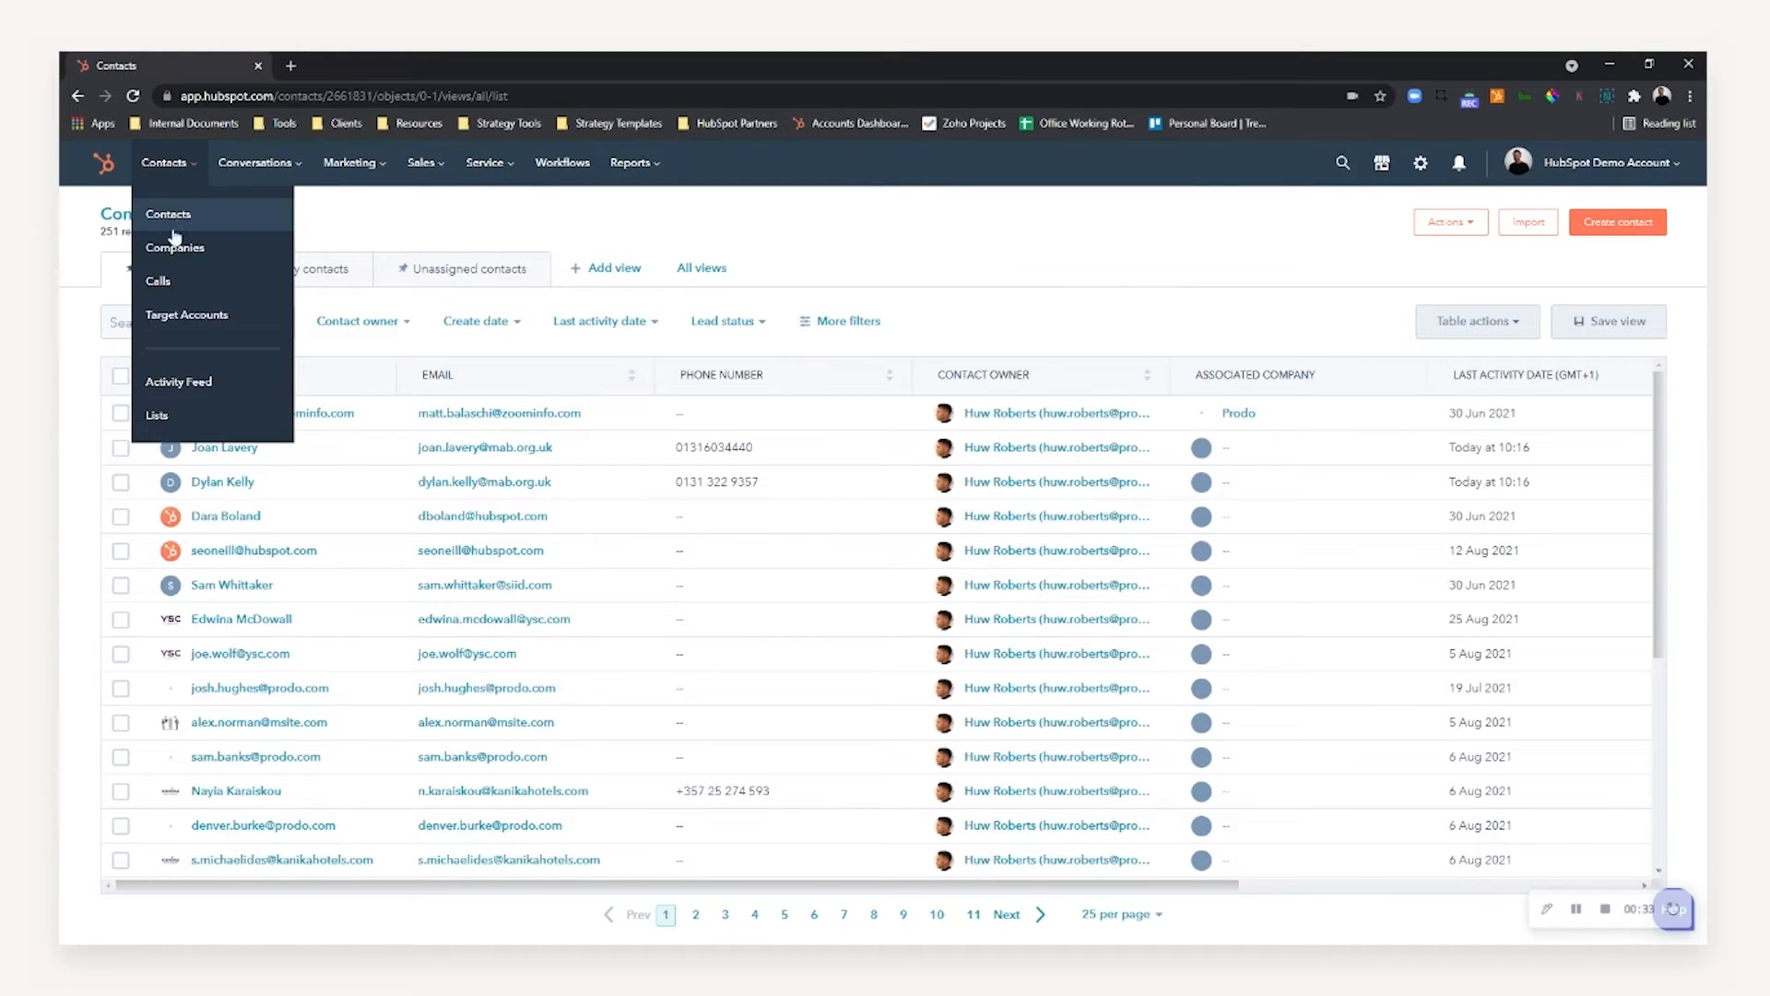
left_click(167, 216)
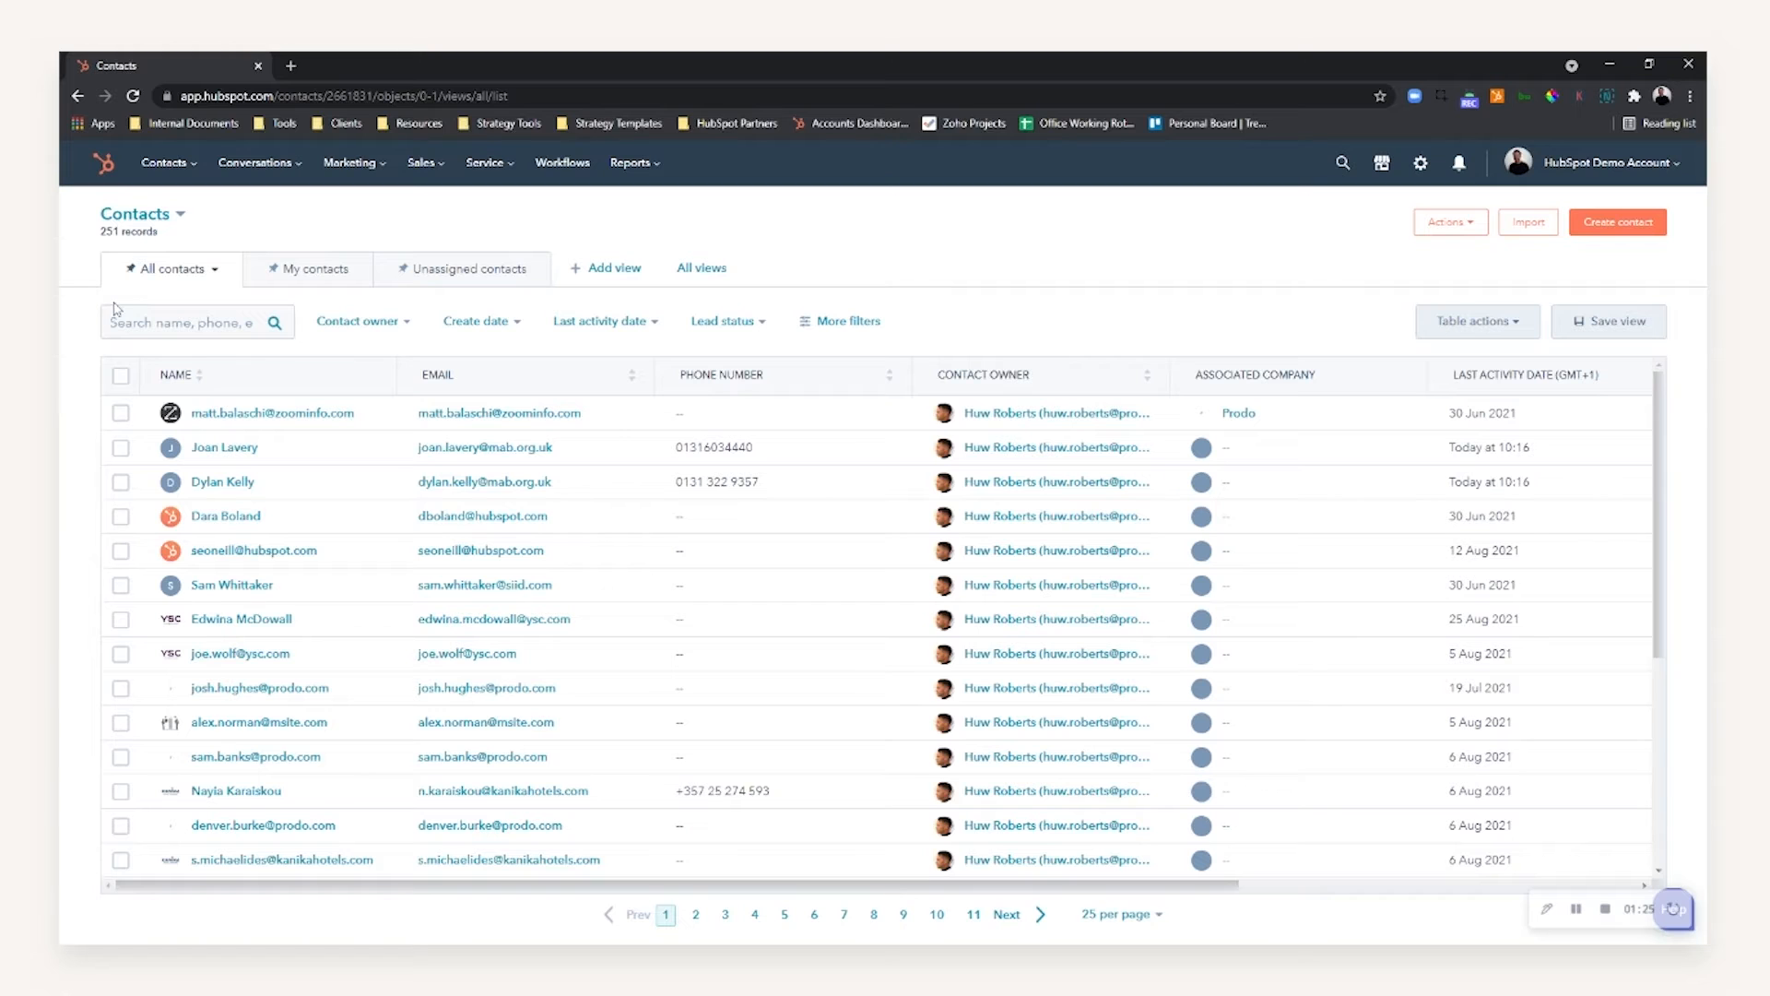
left_click(806, 327)
left_click(1464, 339)
left_click(1462, 311)
left_click(1450, 417)
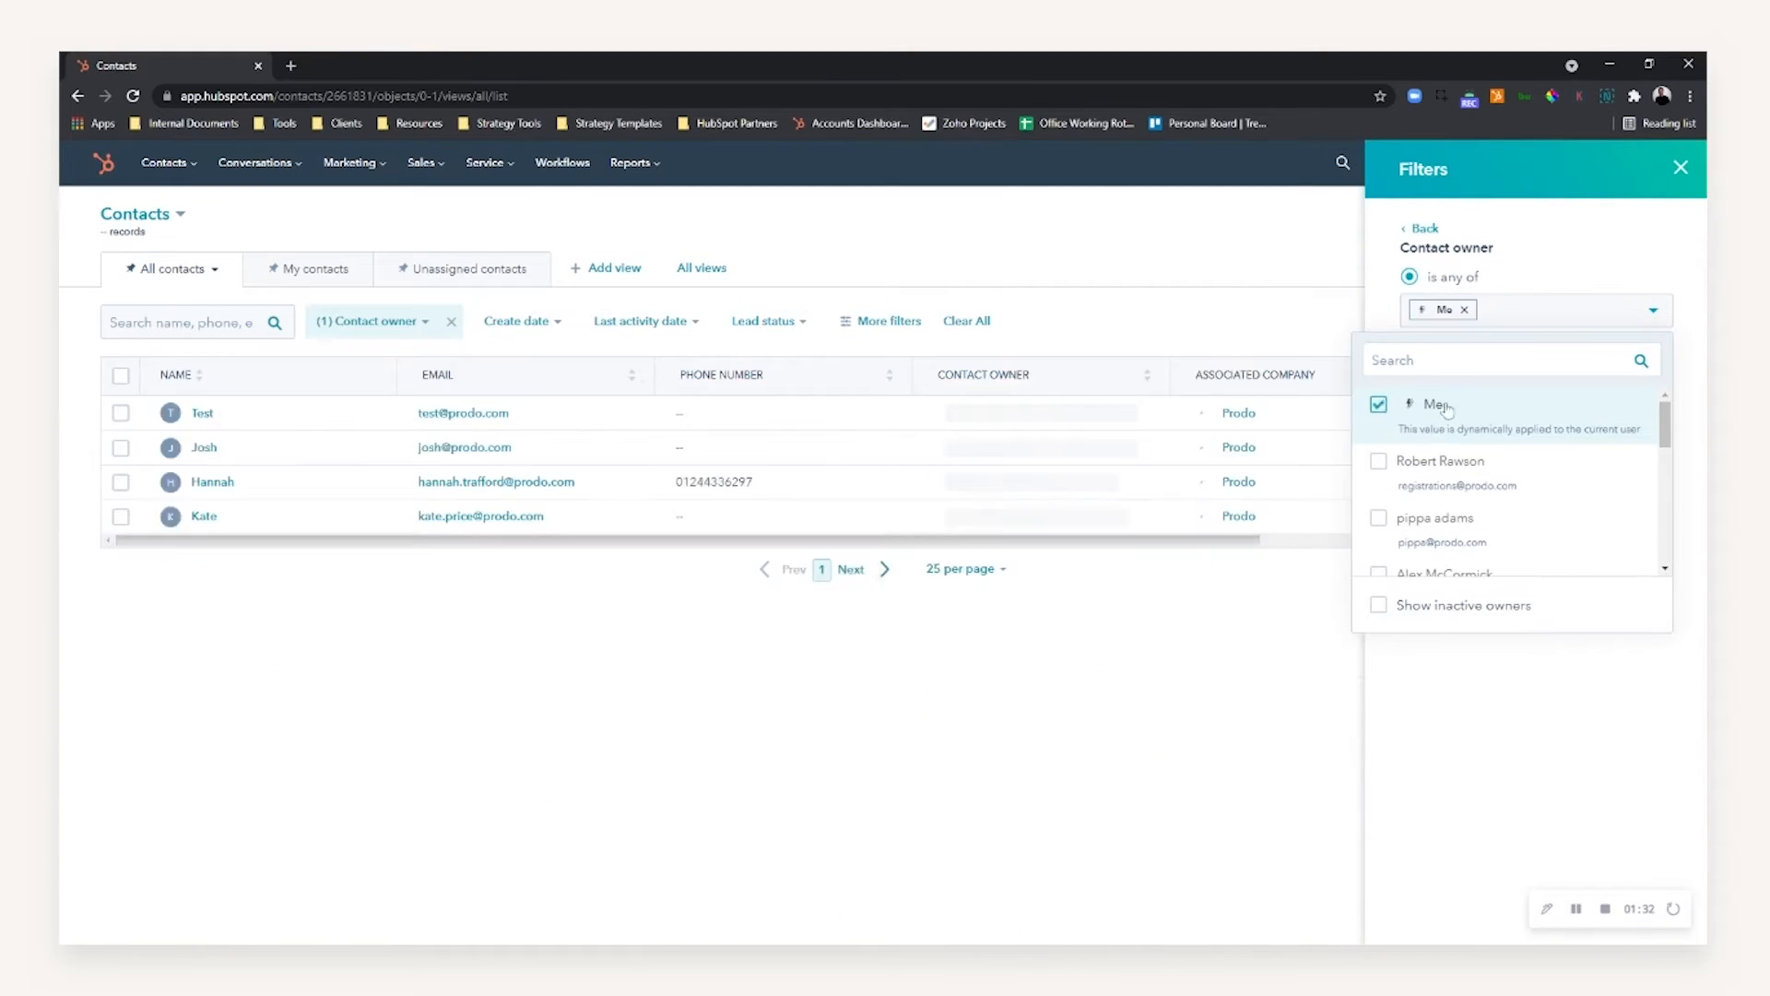
left_click(1439, 450)
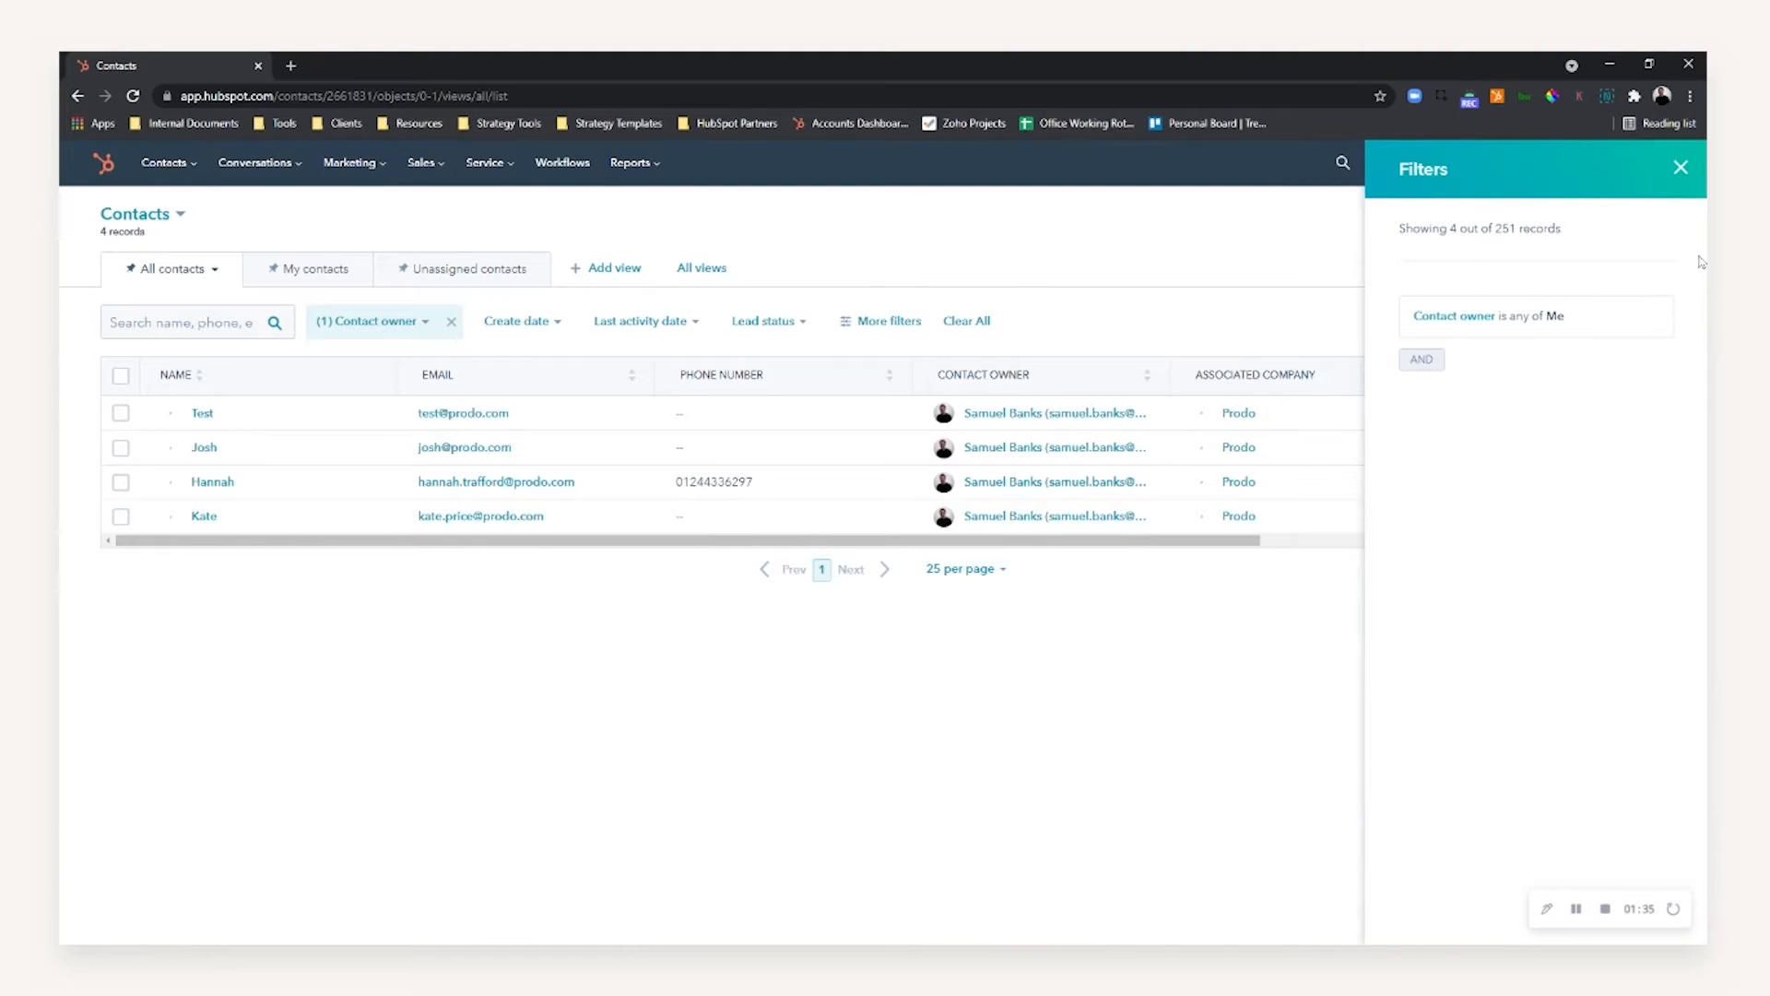
left_click(1681, 169)
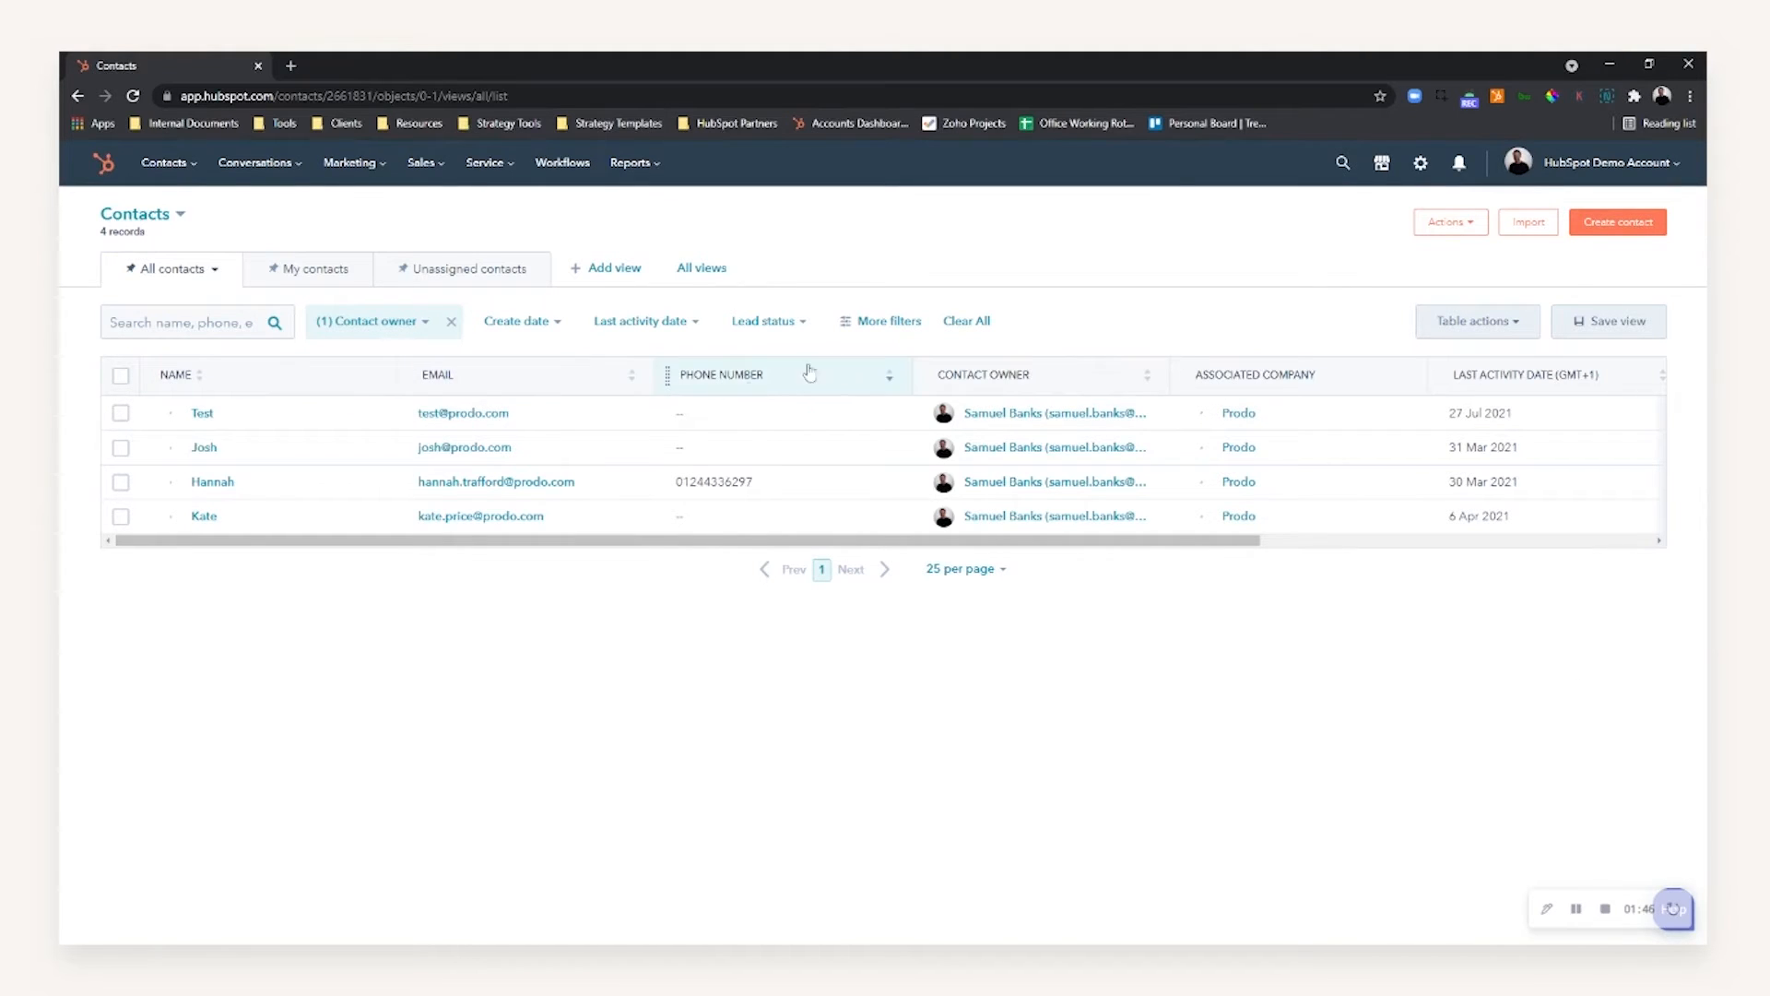
Add the Country/Region, IP country and IP country code properties to the contacts table's selected columns
left_click_drag(1256, 541, 1632, 535)
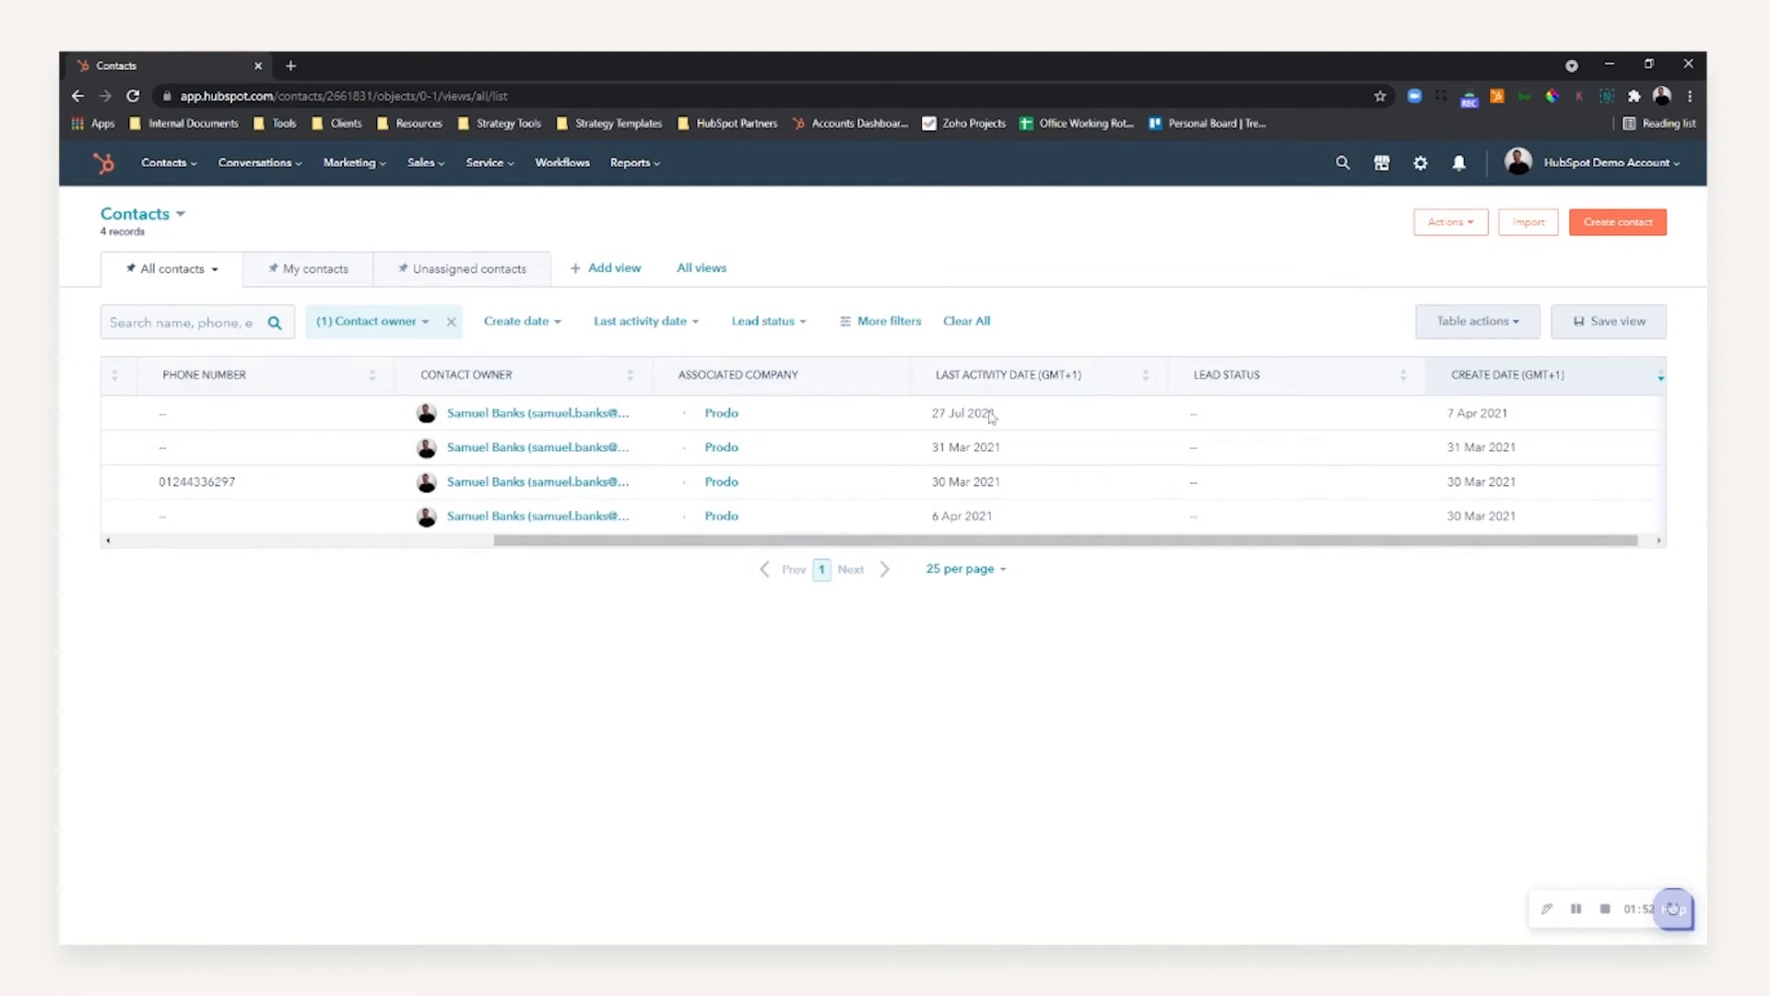
left_click_drag(1095, 544, 1197, 545)
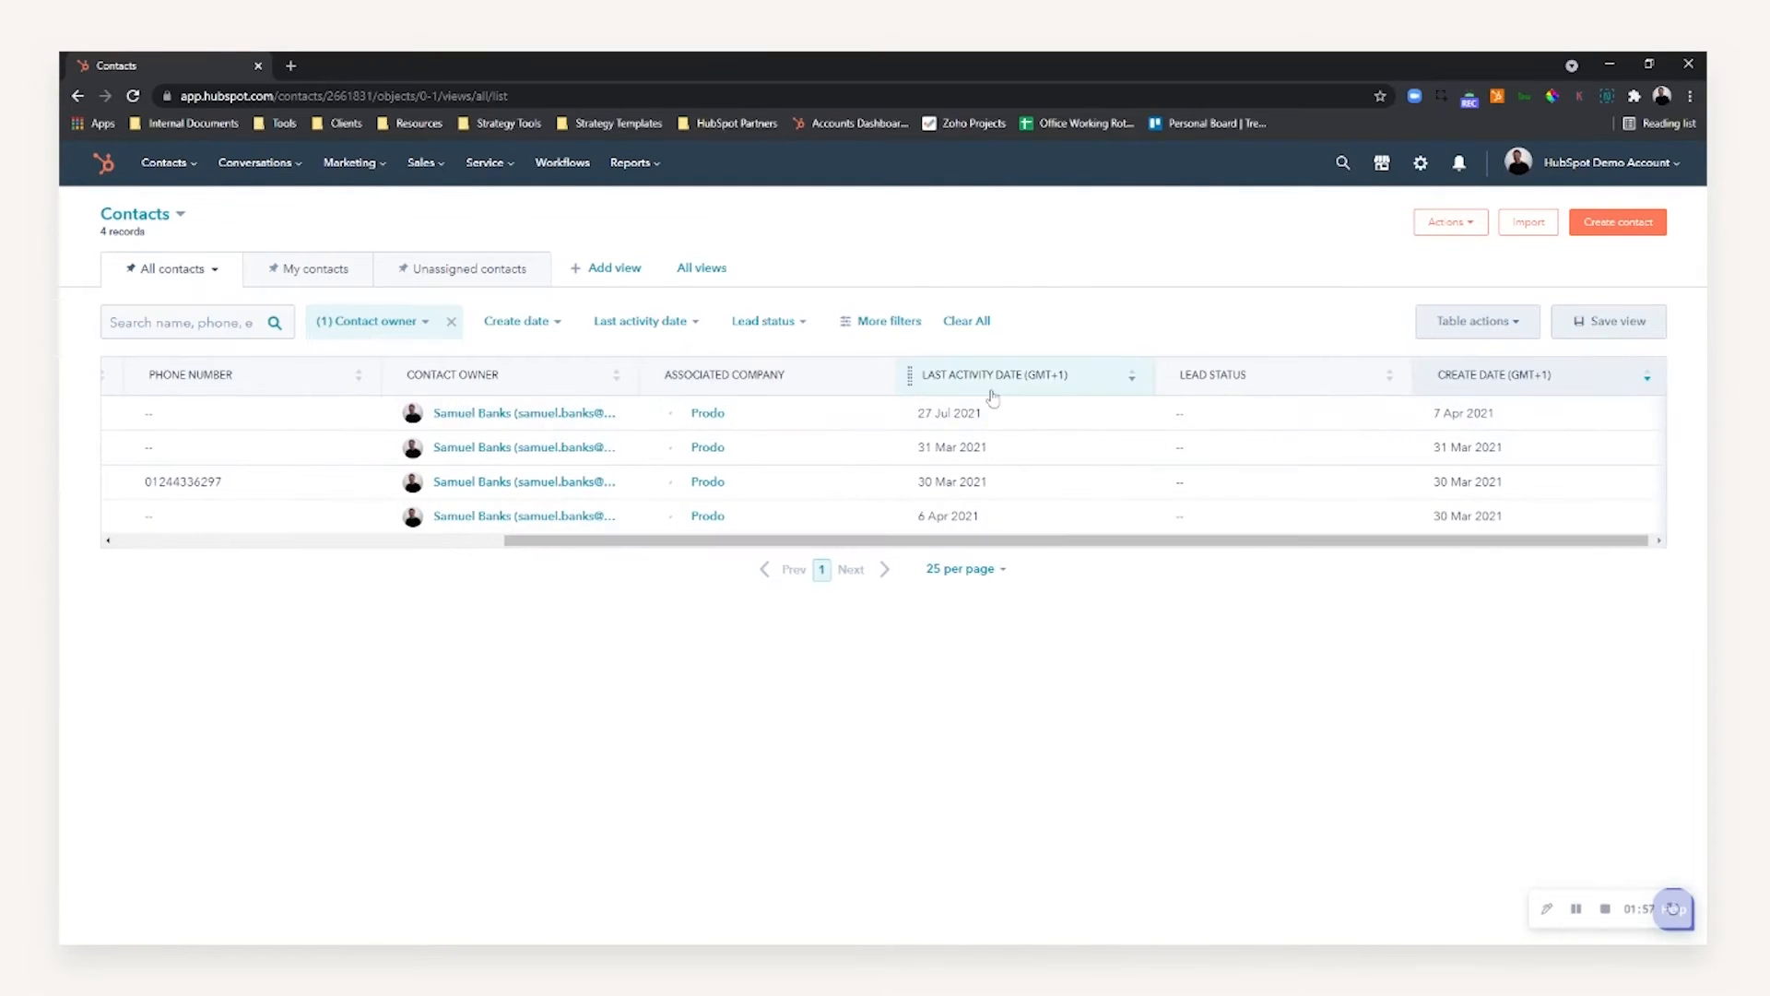
left_click(1486, 331)
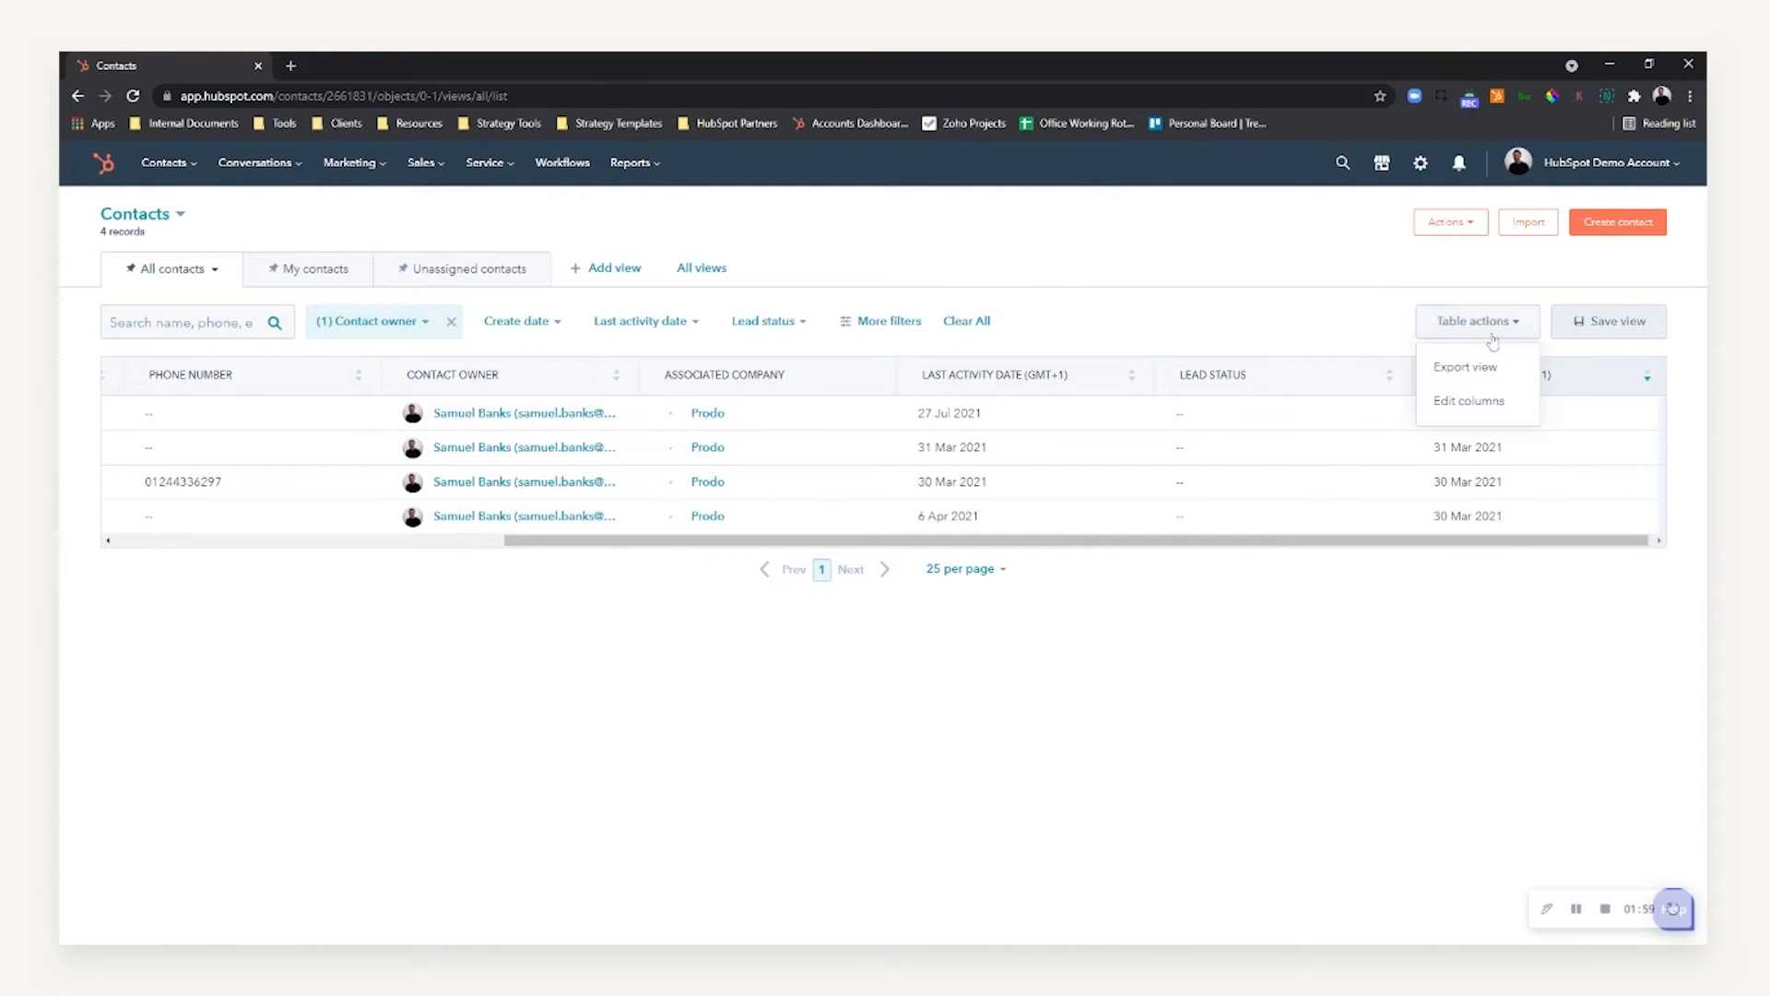
left_click(1467, 406)
scroll(1039, 387, "down", 2)
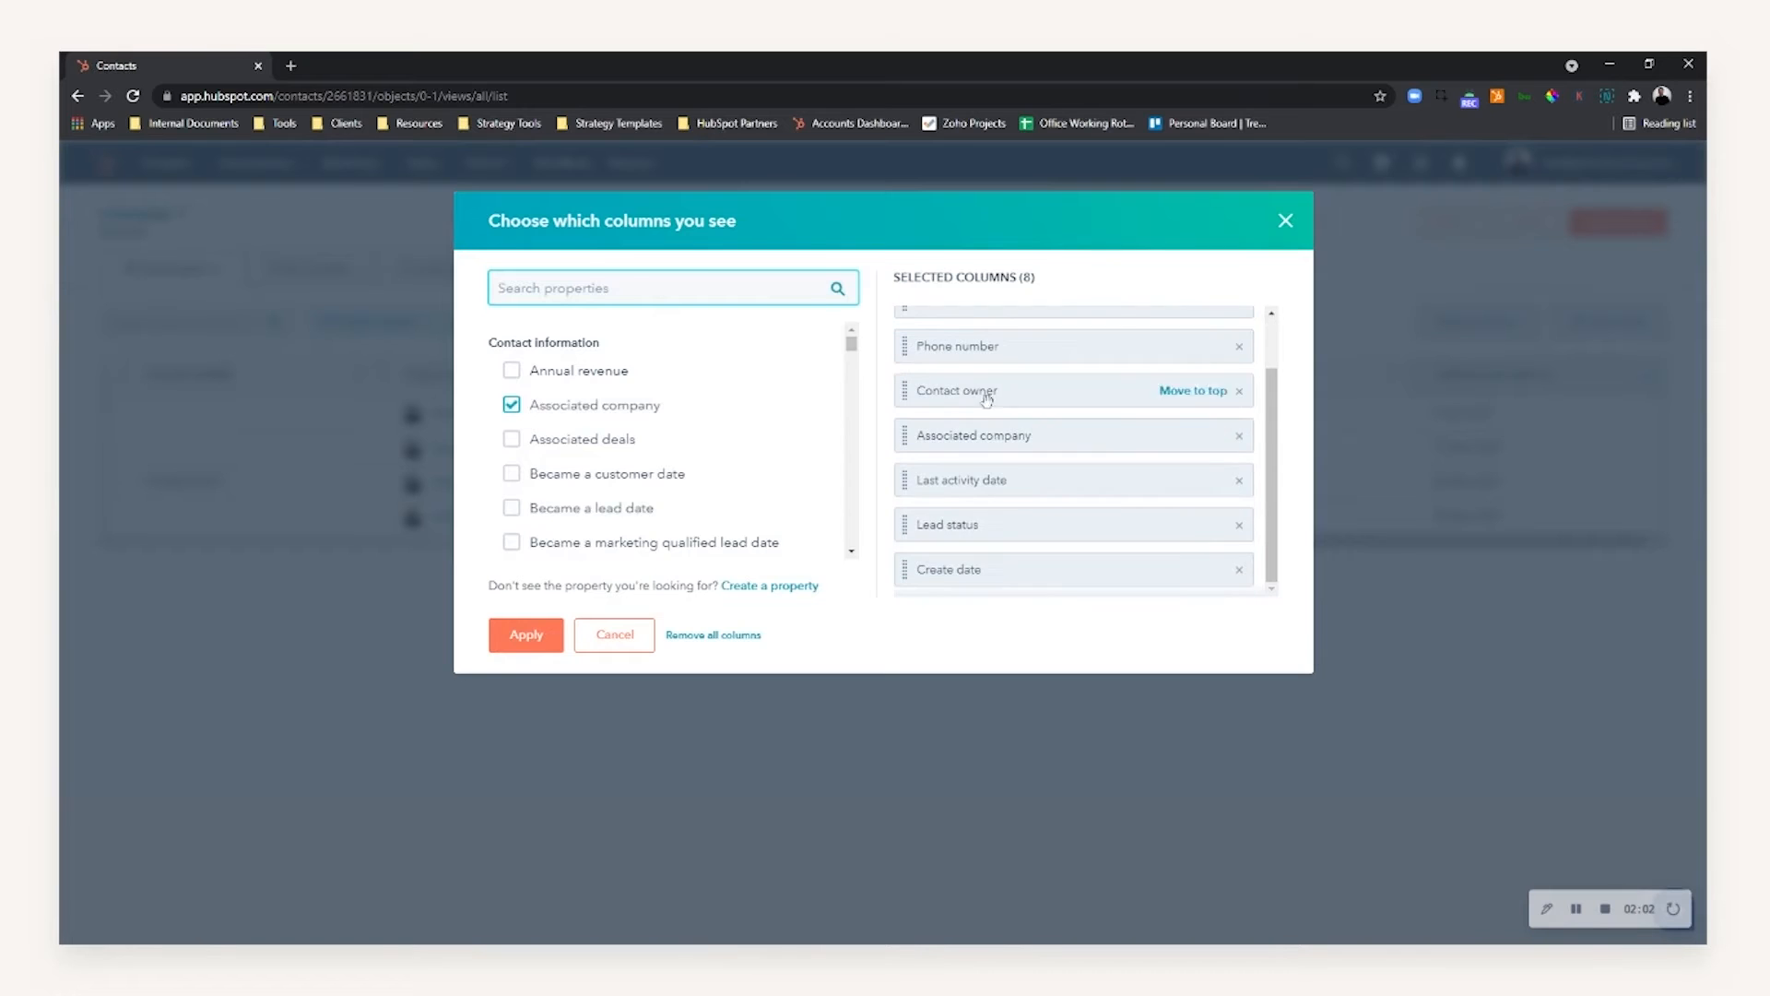
scroll(626, 461, "down", 3)
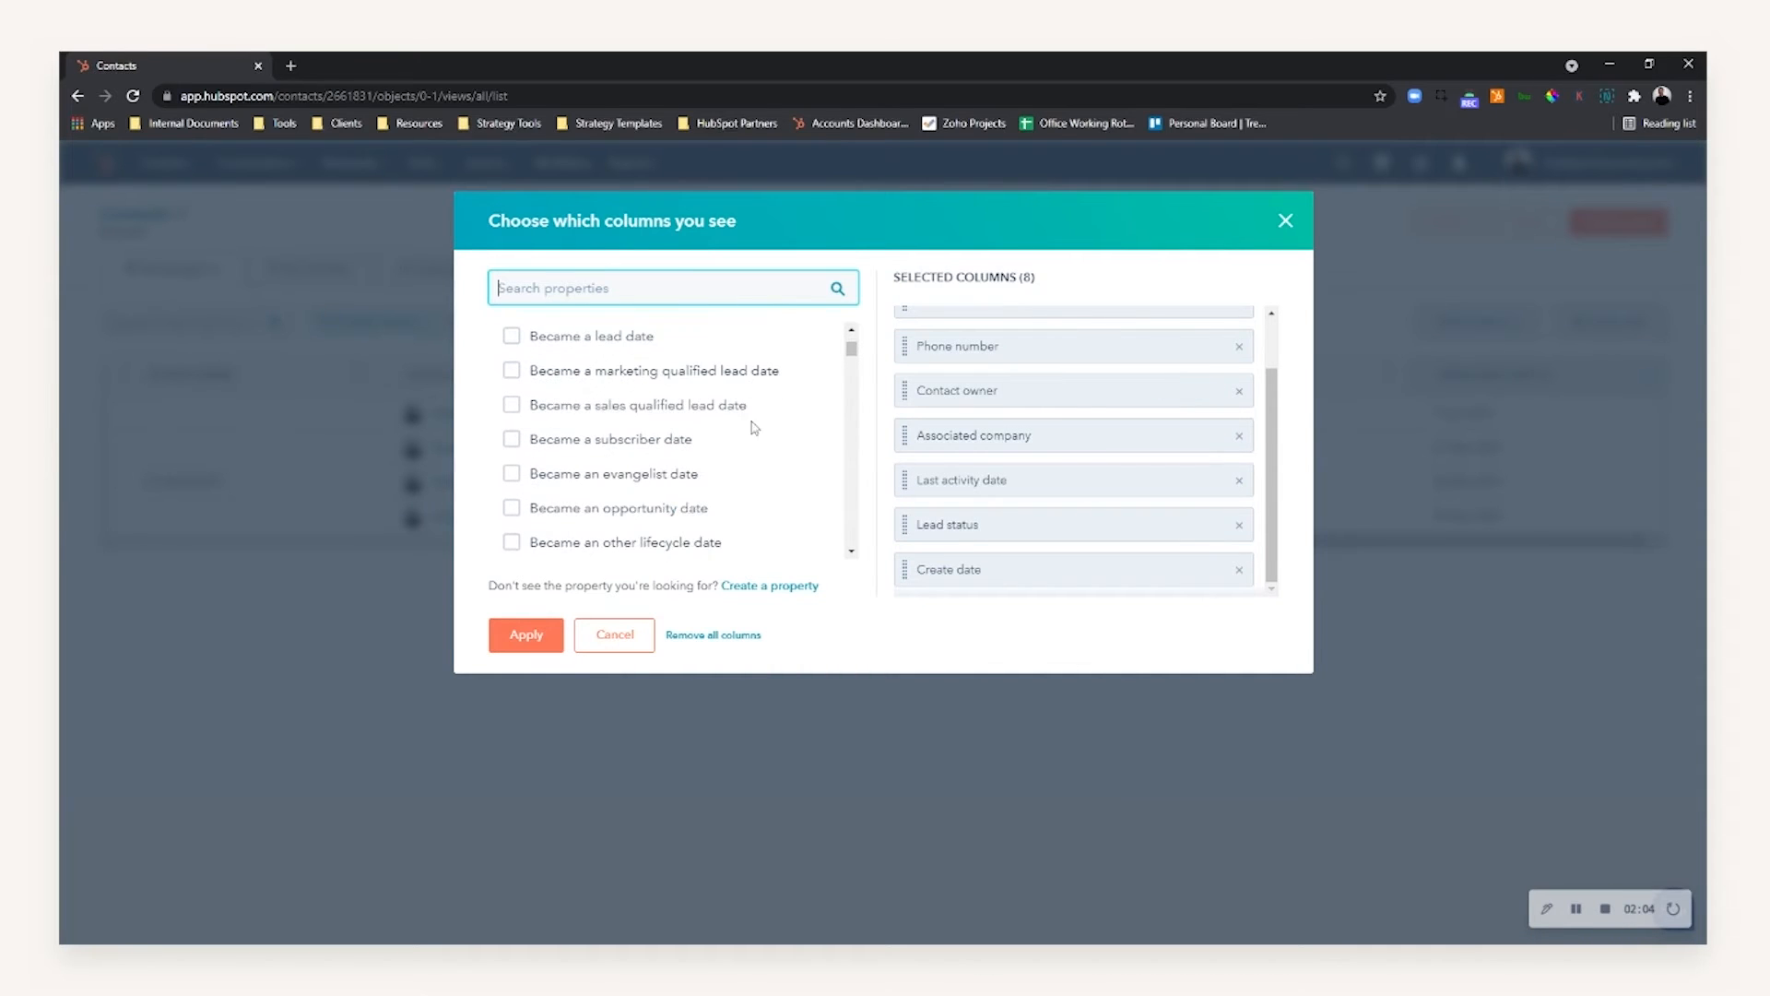
scroll(808, 409, "down", 2)
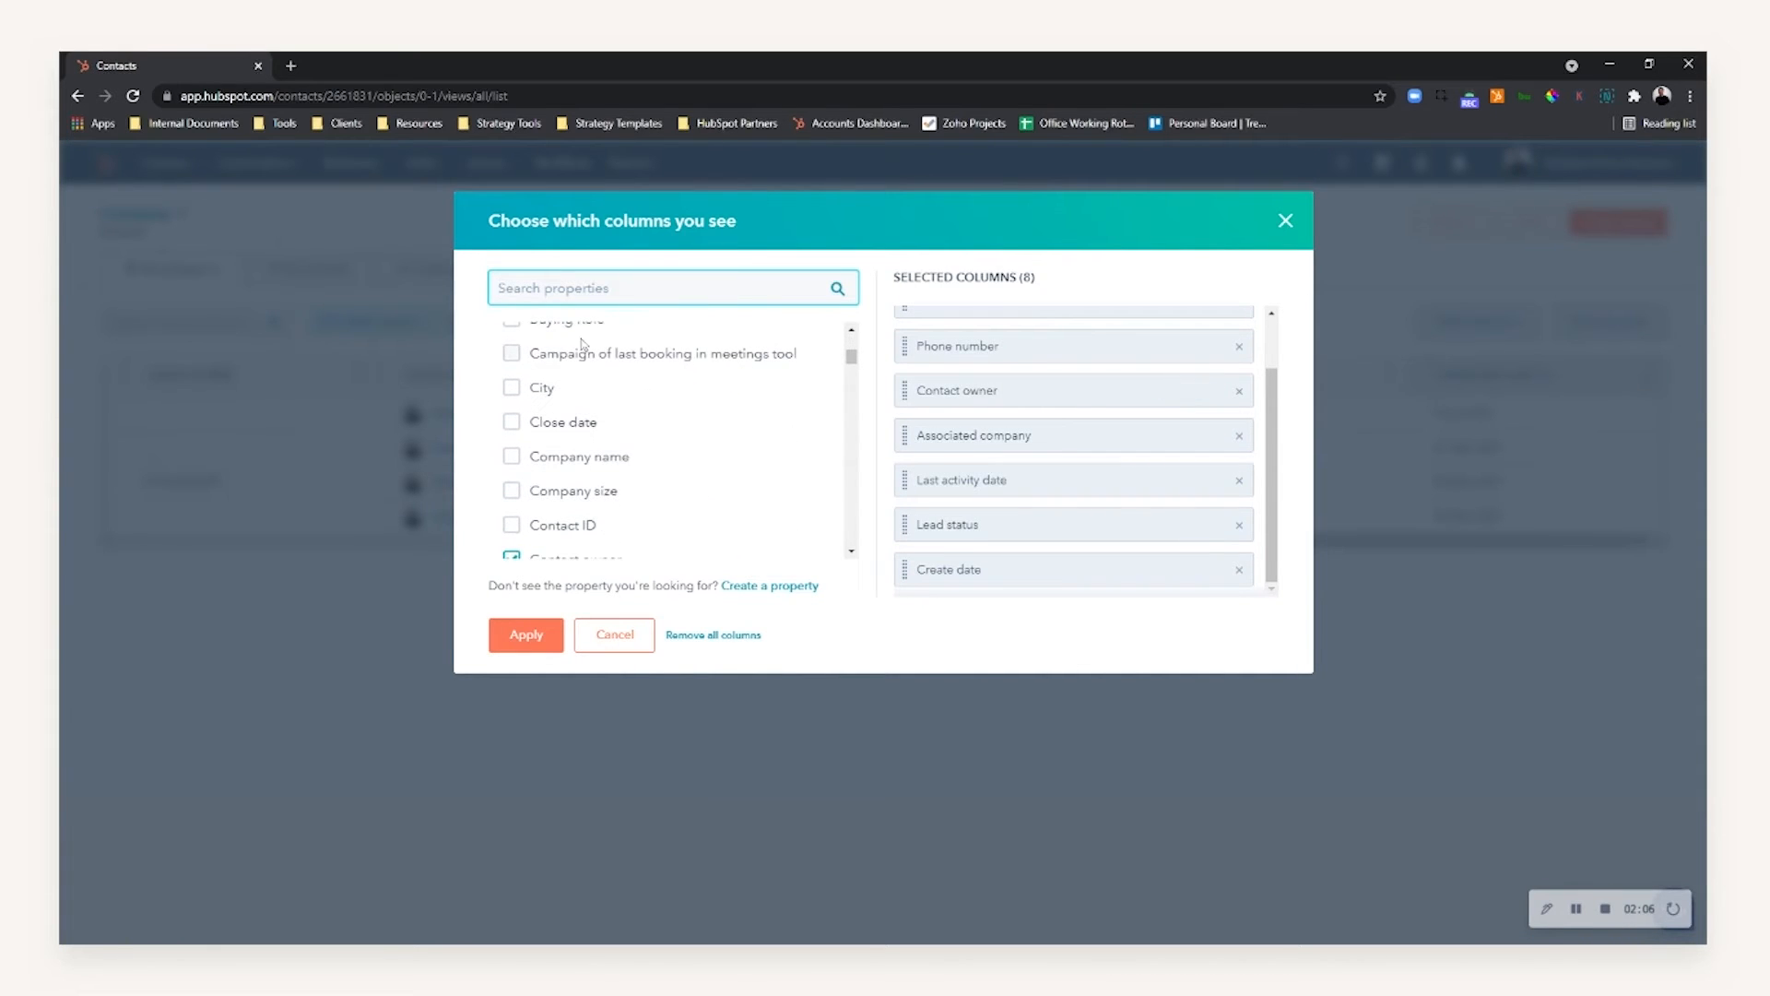
scroll(795, 387, "down", 5)
scroll(765, 415, "up", 3)
scroll(595, 517, "down", 4)
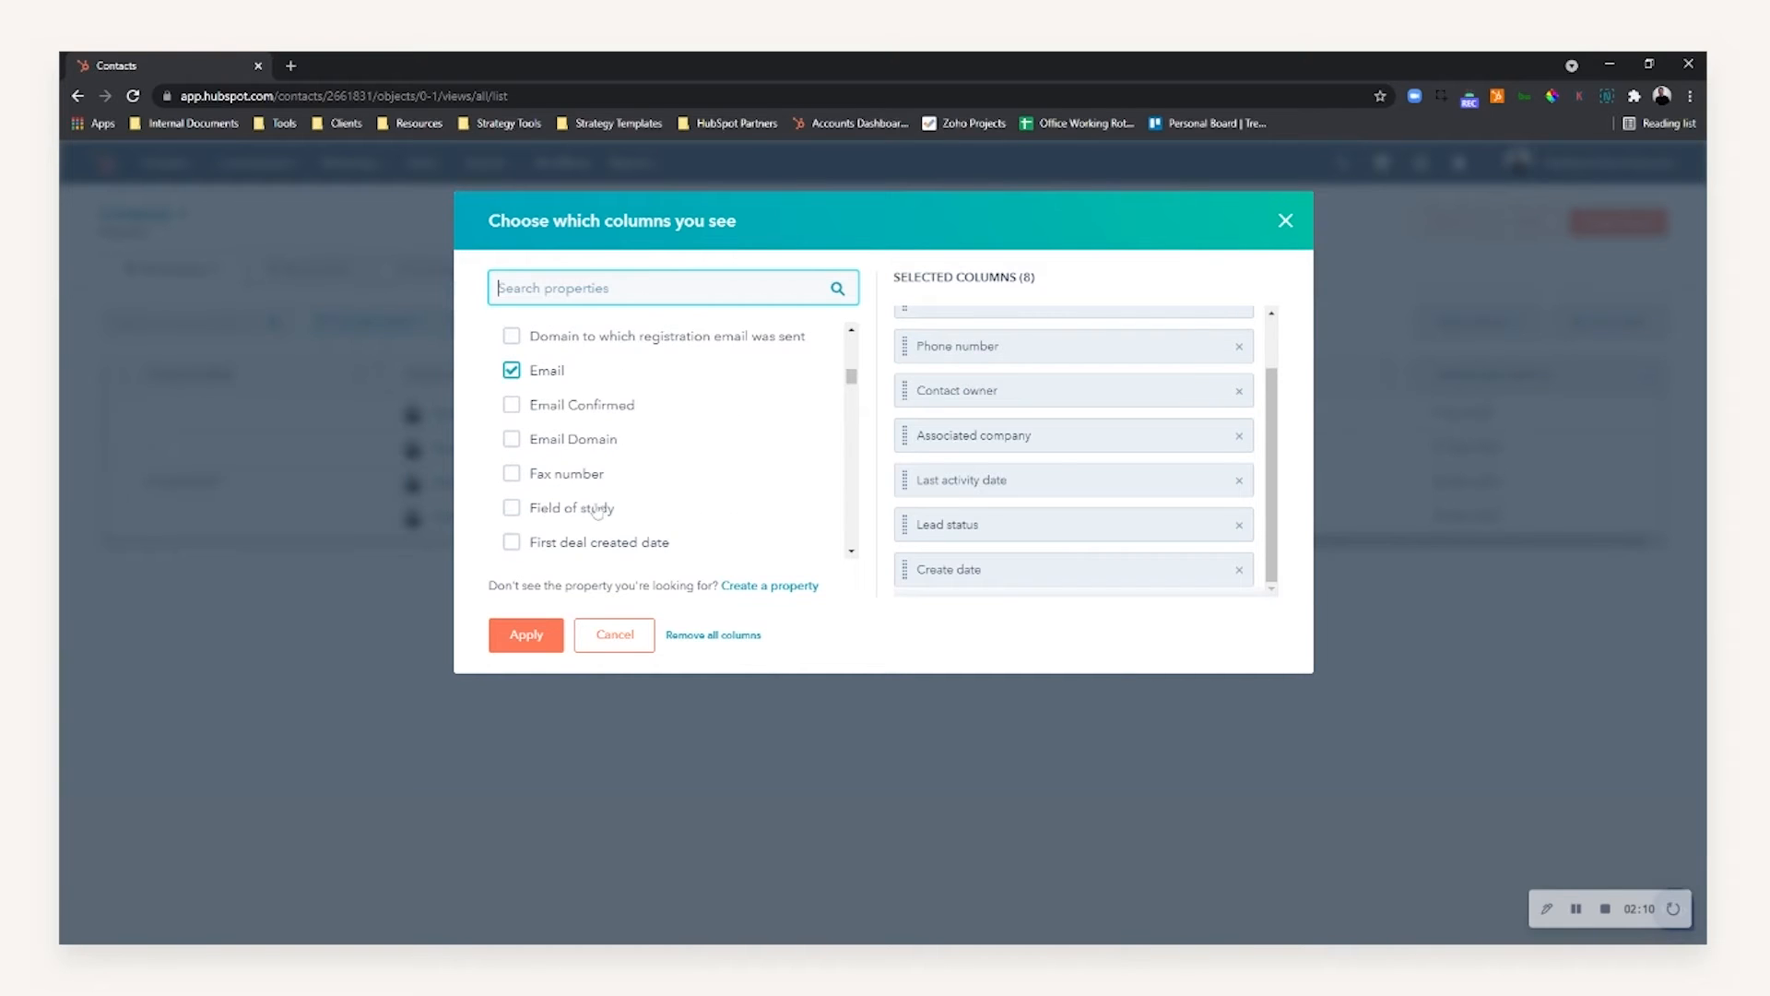
type("country")
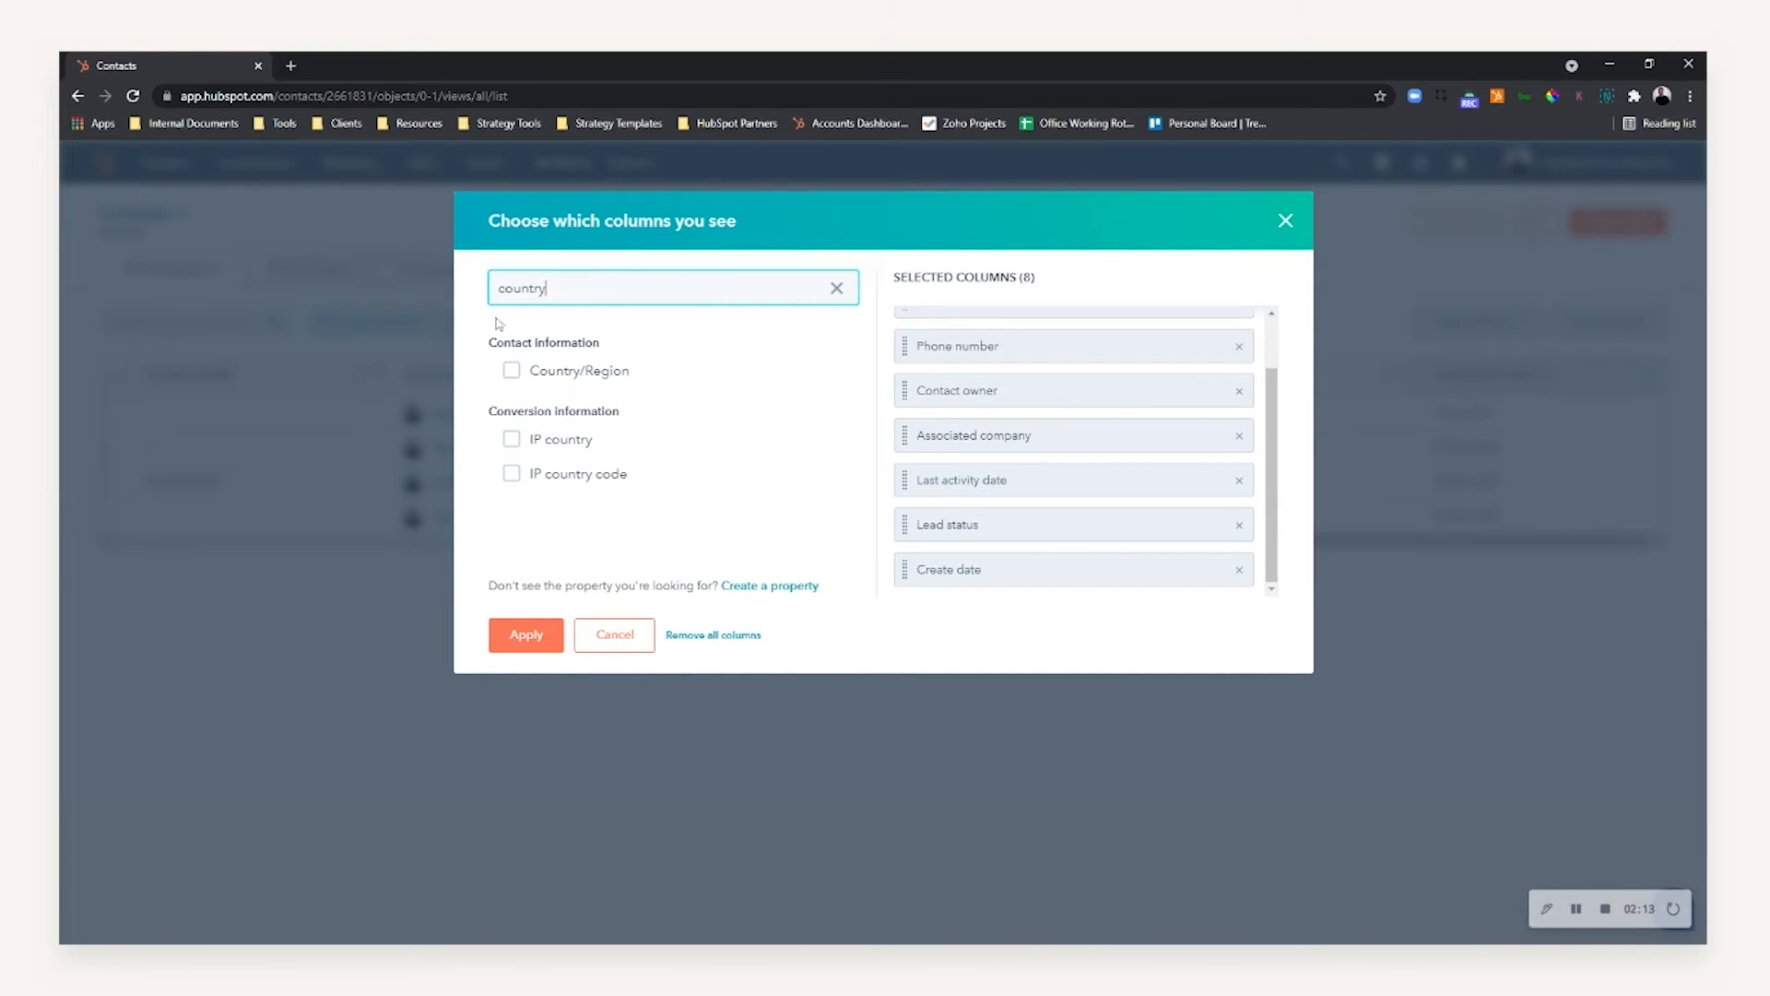
left_click(571, 376)
left_click(564, 443)
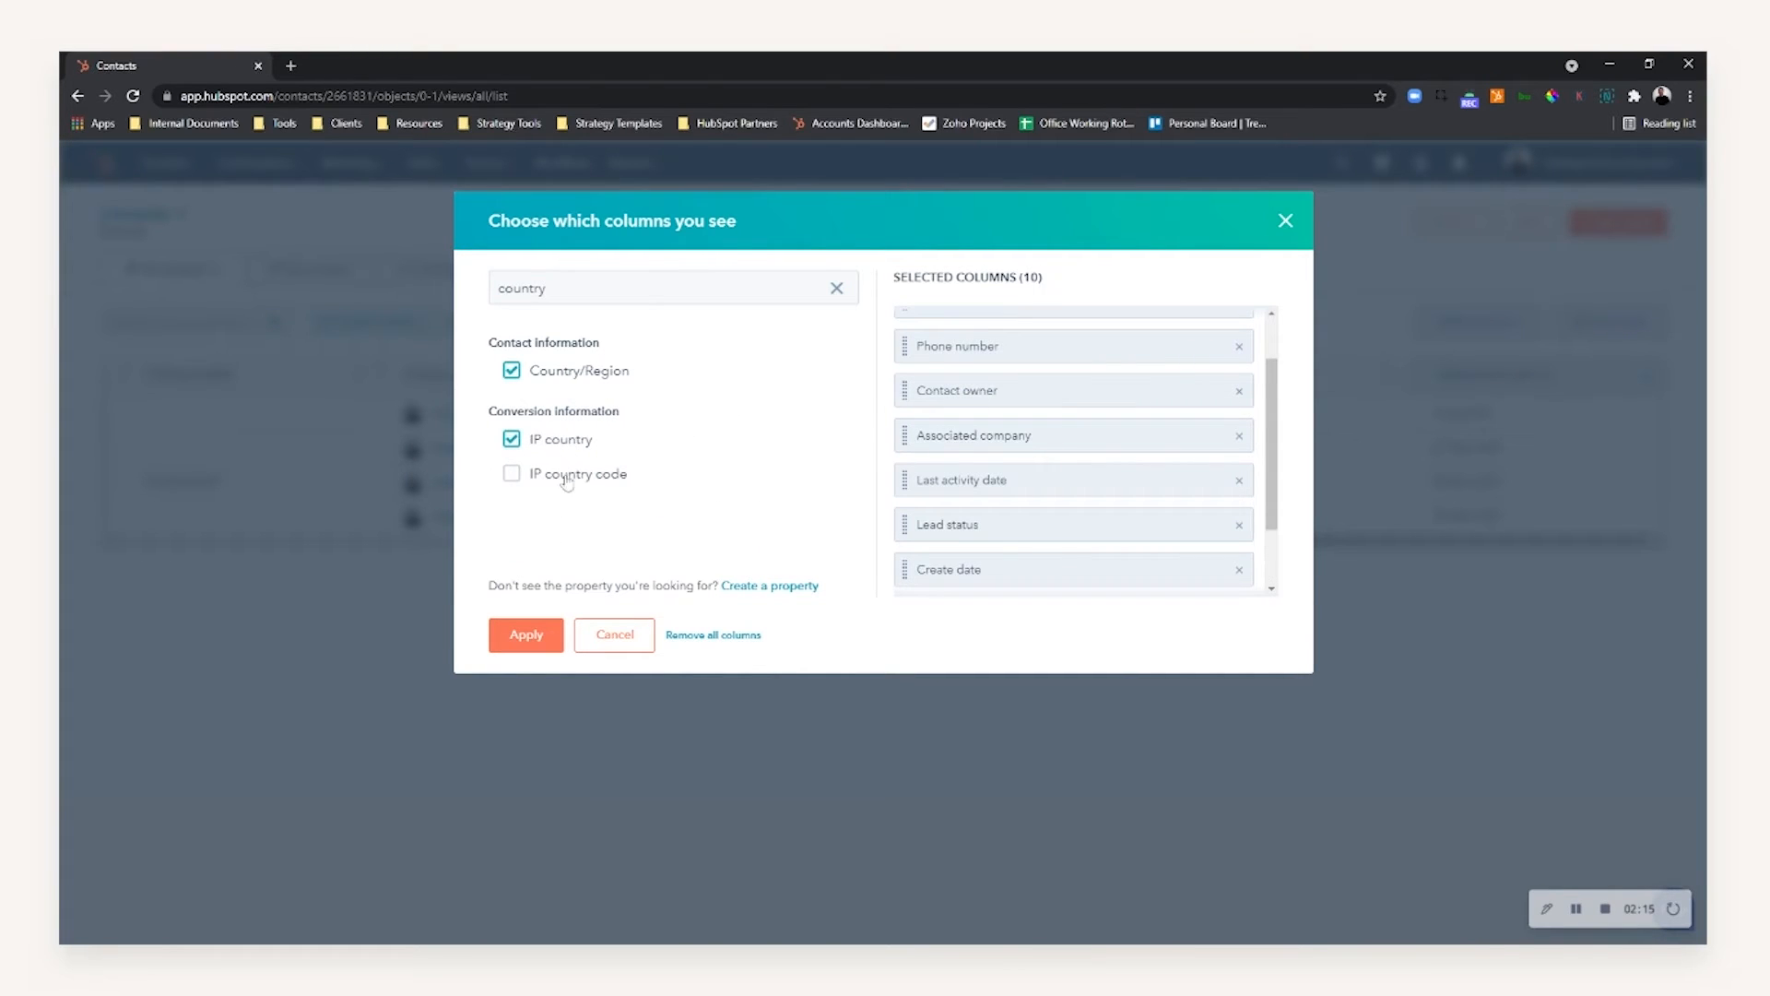
left_click(562, 477)
Reorder Country/Region, IP country and IP country code to sit directly after Contact owner, and apply the column layout
scroll(908, 540, "down", 3)
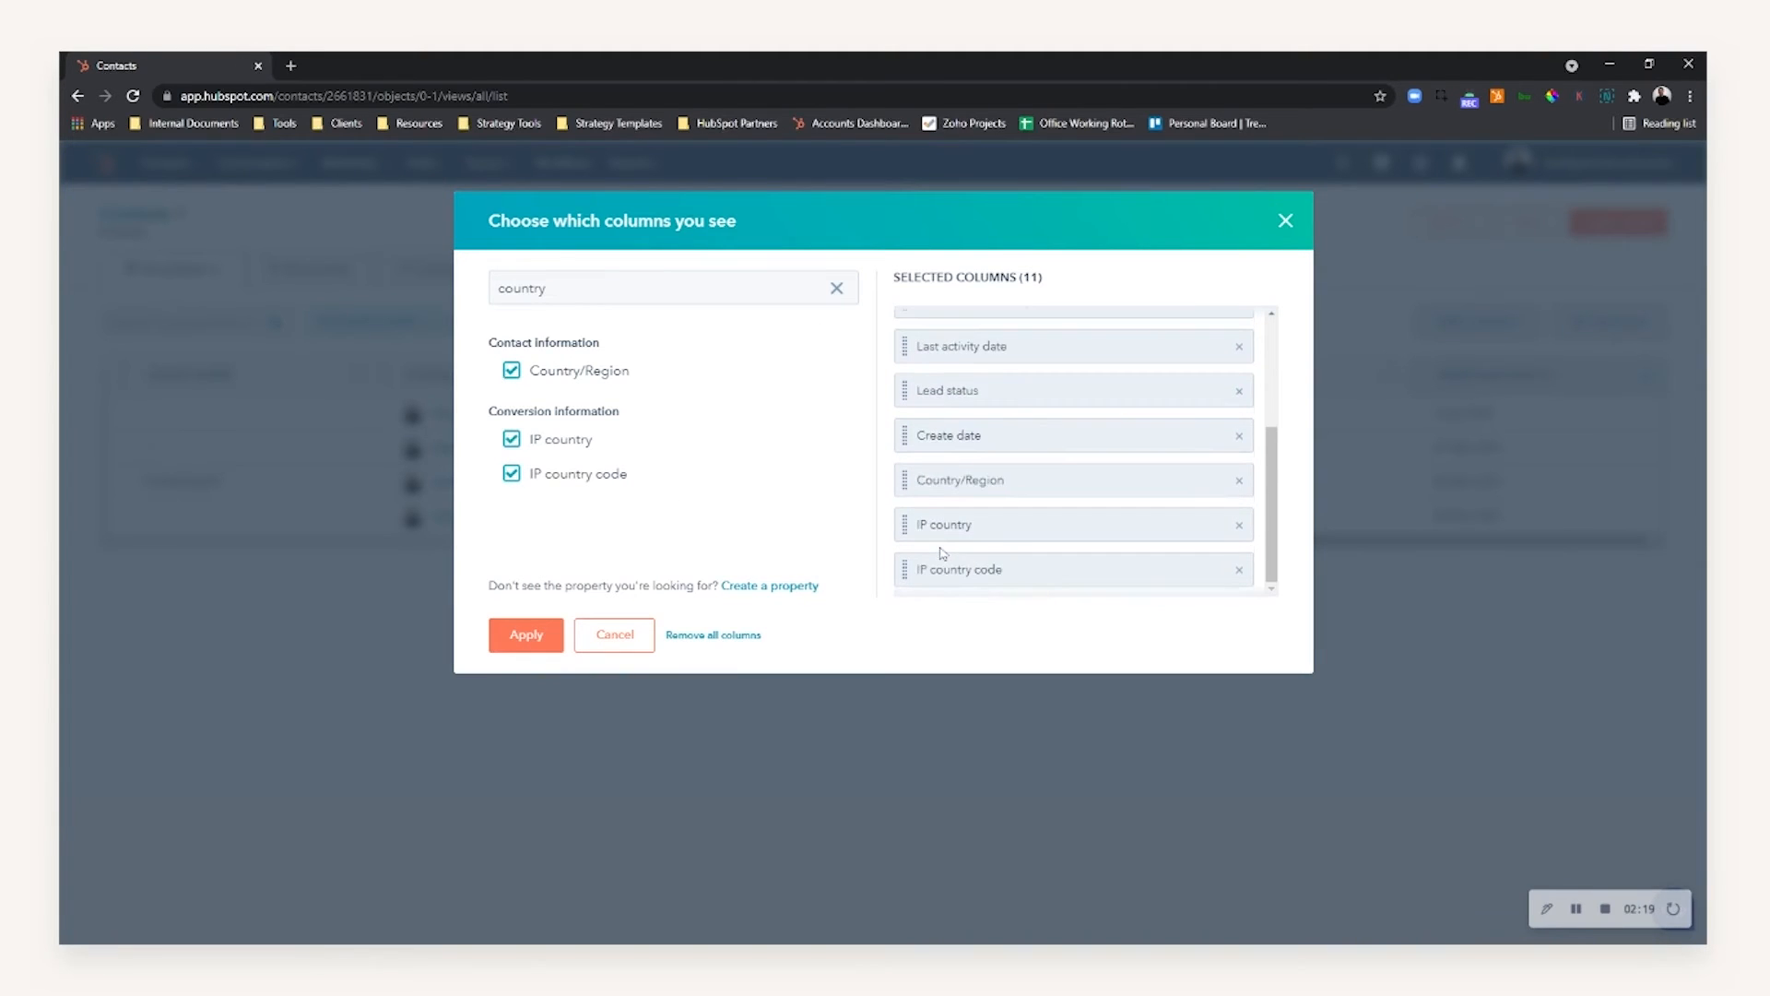
left_click_drag(923, 489, 950, 393)
scroll(950, 393, "up", 1)
left_click_drag(971, 484, 975, 374)
scroll(1064, 470, "down", 1)
left_click_drag(964, 516, 964, 347)
scroll(965, 517, "up", 2)
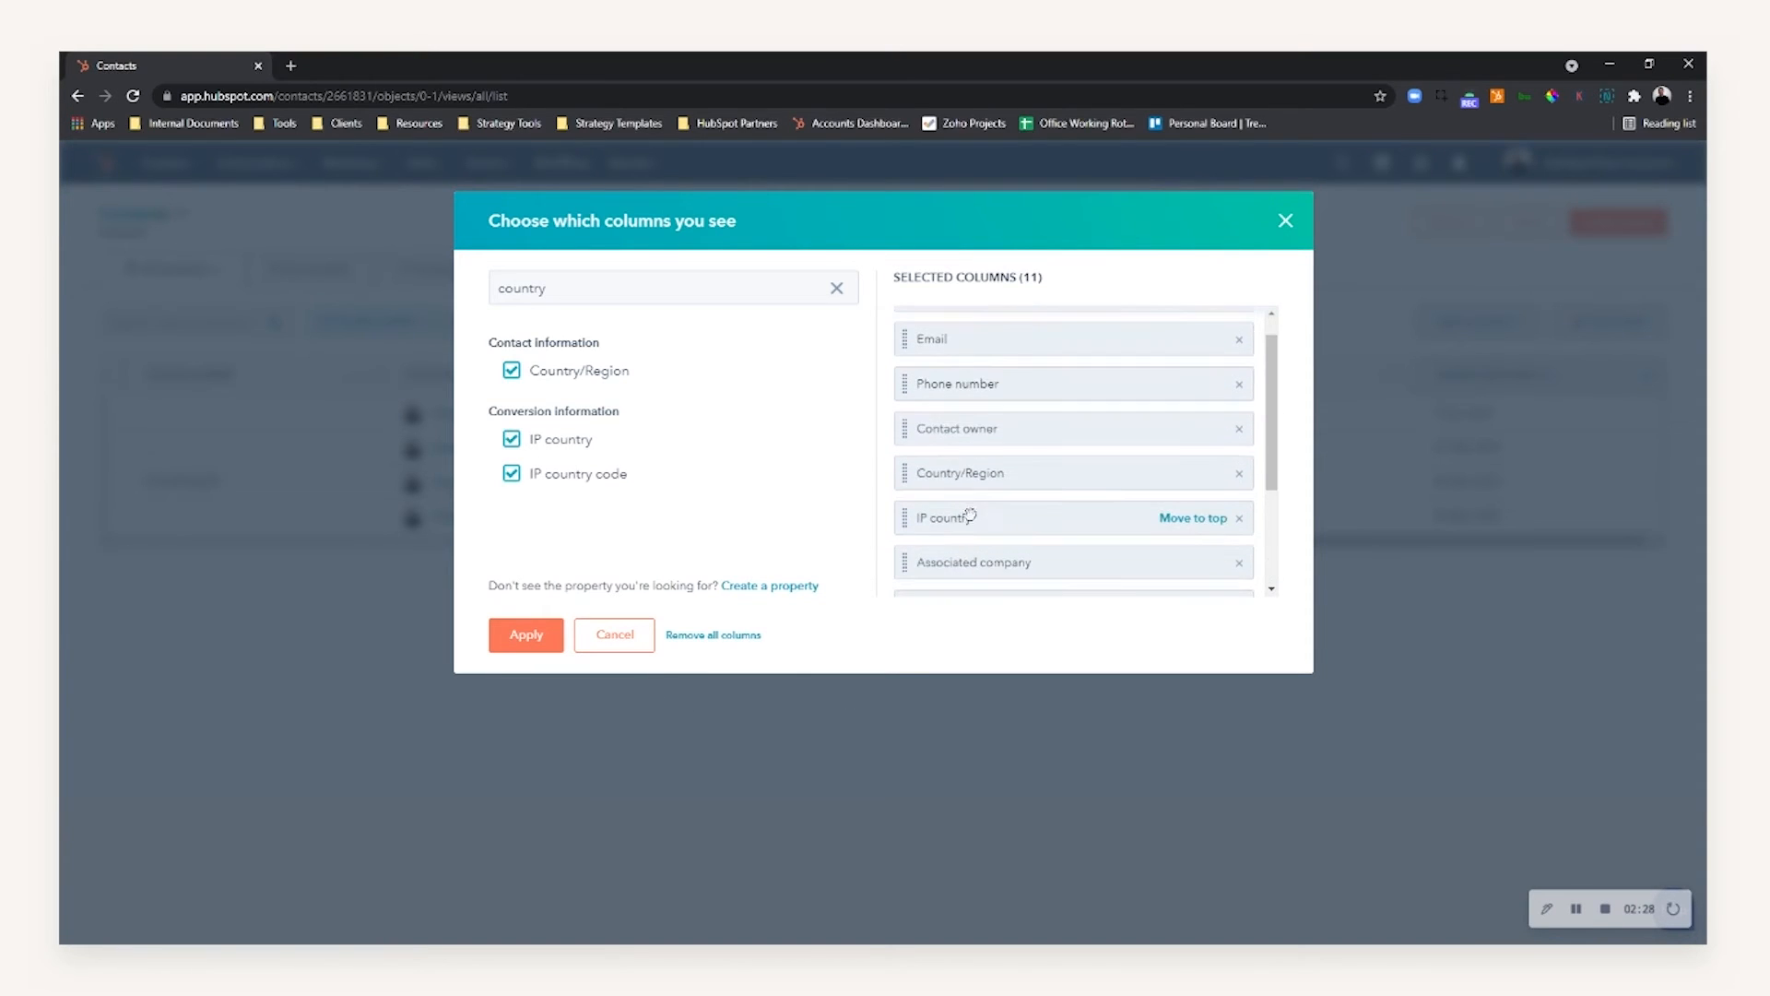
scroll(967, 572, "down", 3)
left_click_drag(968, 568, 972, 372)
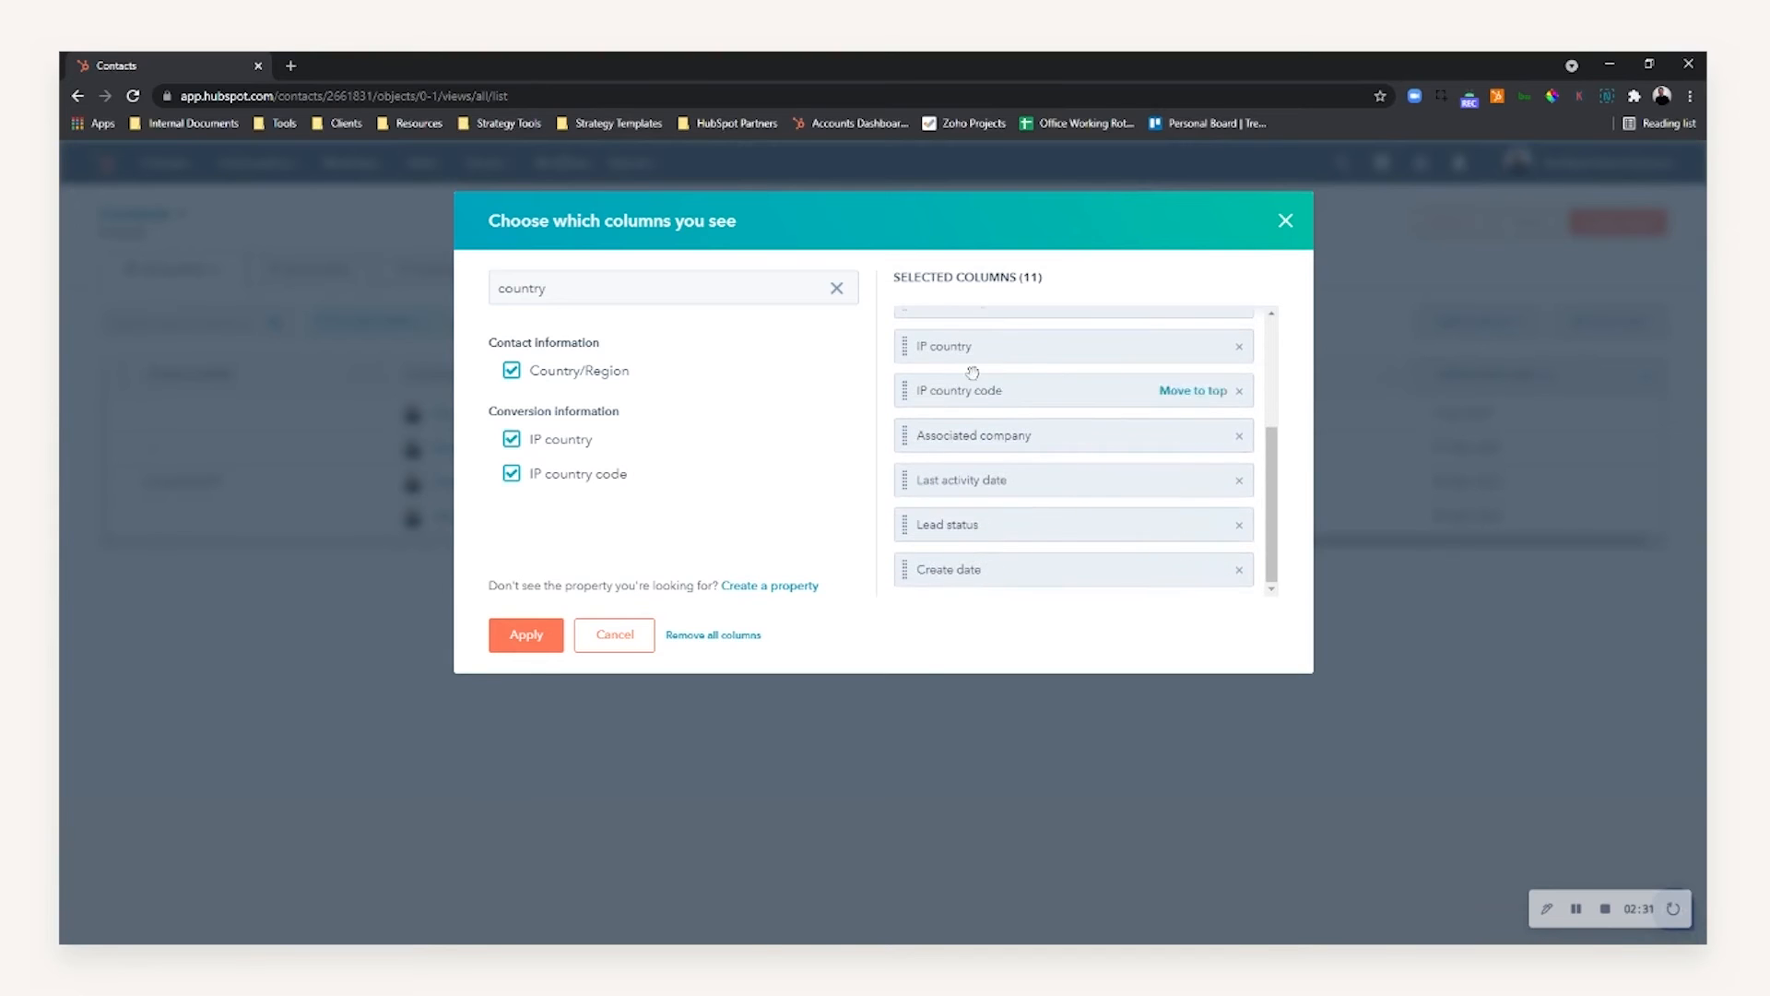
left_click(528, 636)
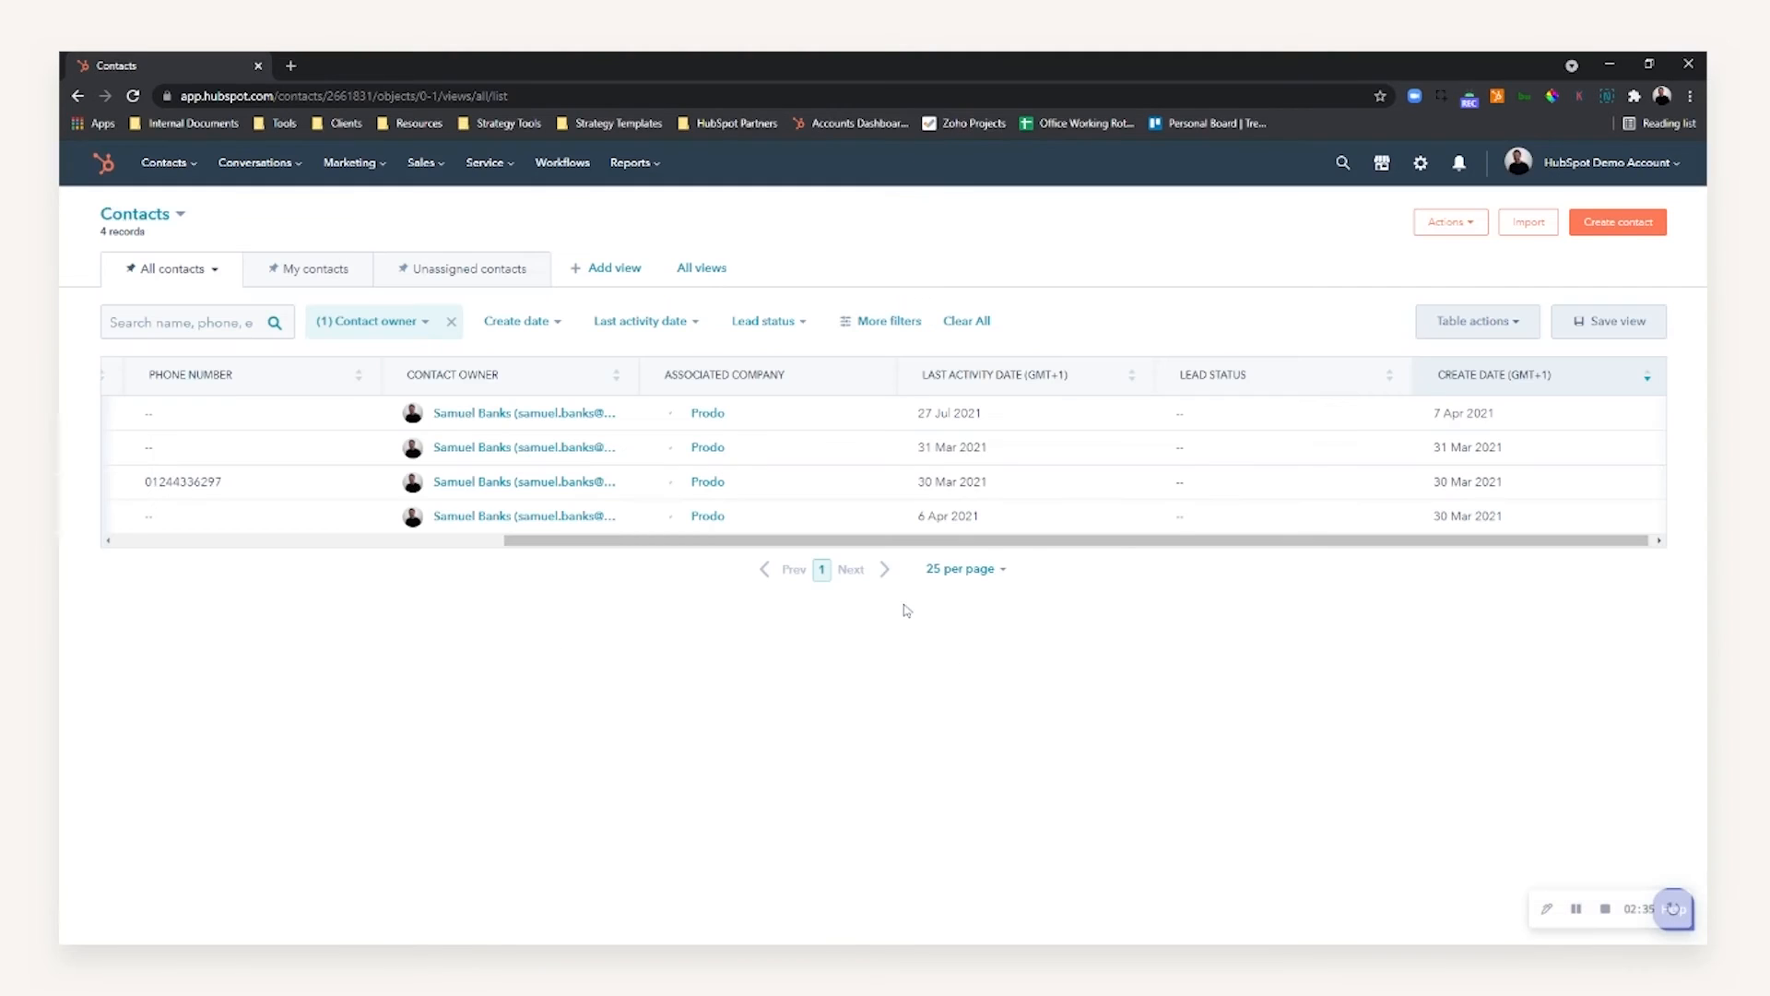
Select all the filtered contacts on the page
left_click_drag(1118, 546, 623, 553)
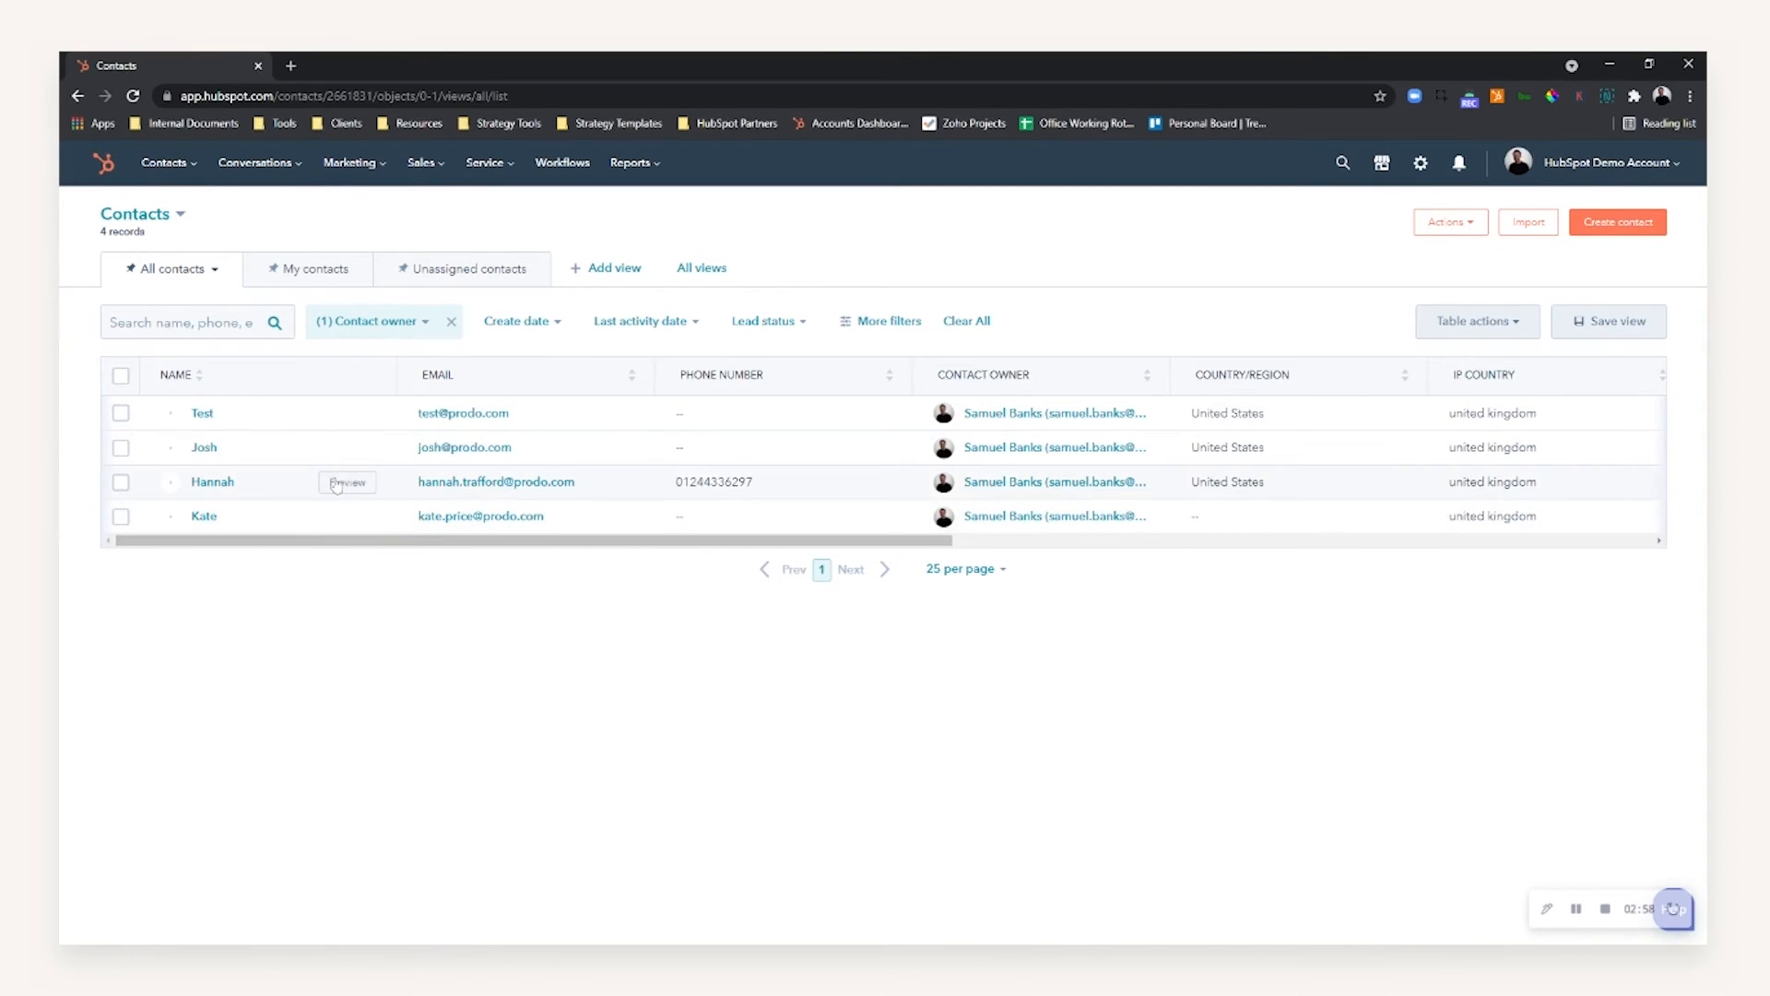
left_click(121, 376)
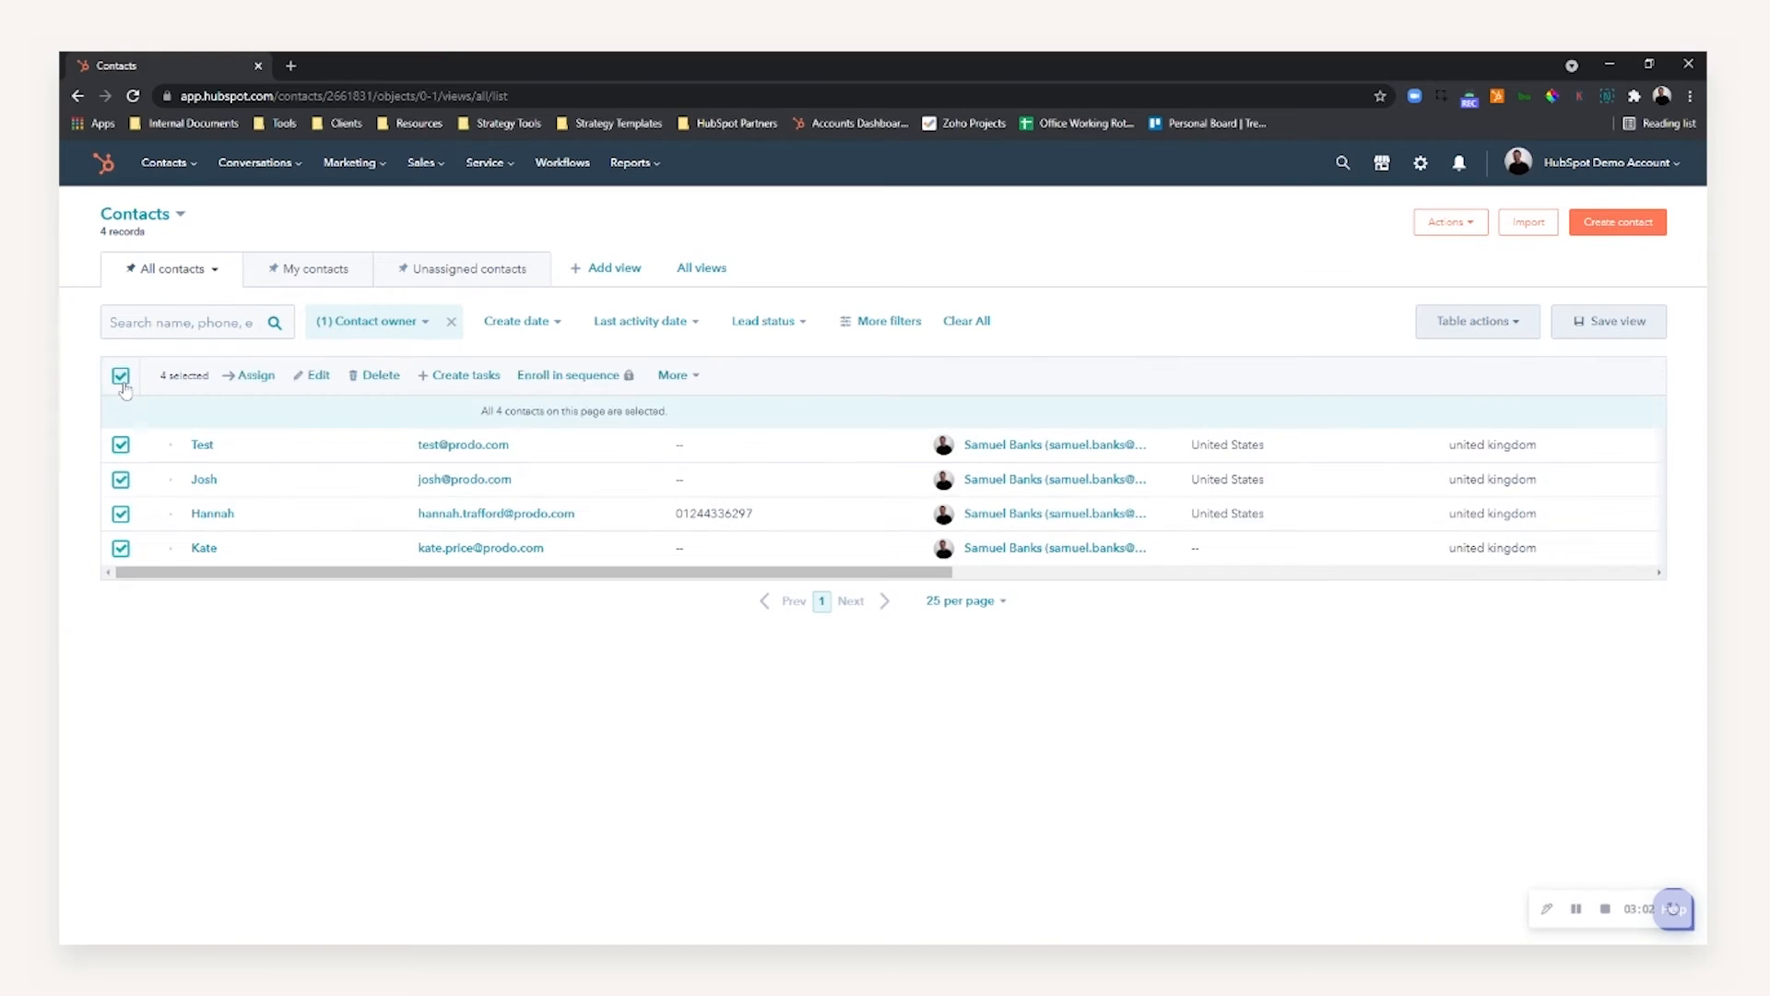
left_click_drag(168, 376, 188, 376)
left_click(188, 377)
left_click_drag(488, 412, 565, 412)
left_click(556, 423)
Start exporting the current contacts view and set the file format to CSV
left_click(1507, 334)
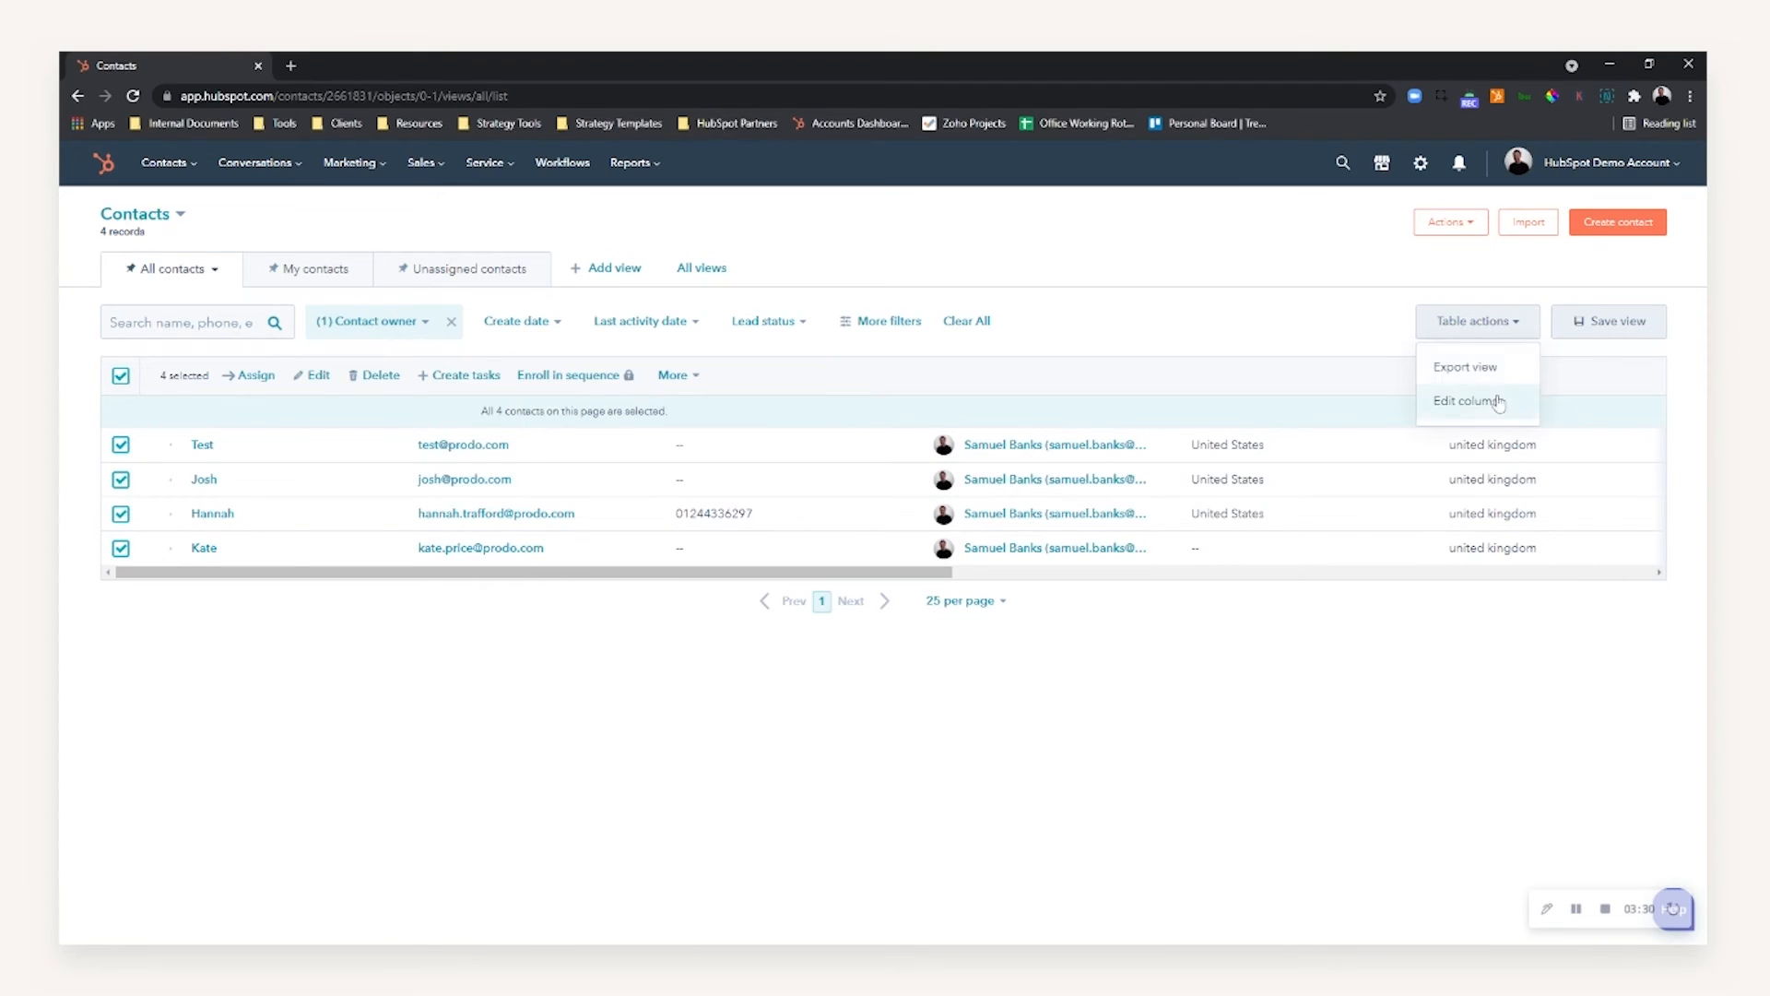
left_click(1468, 369)
left_click(761, 487)
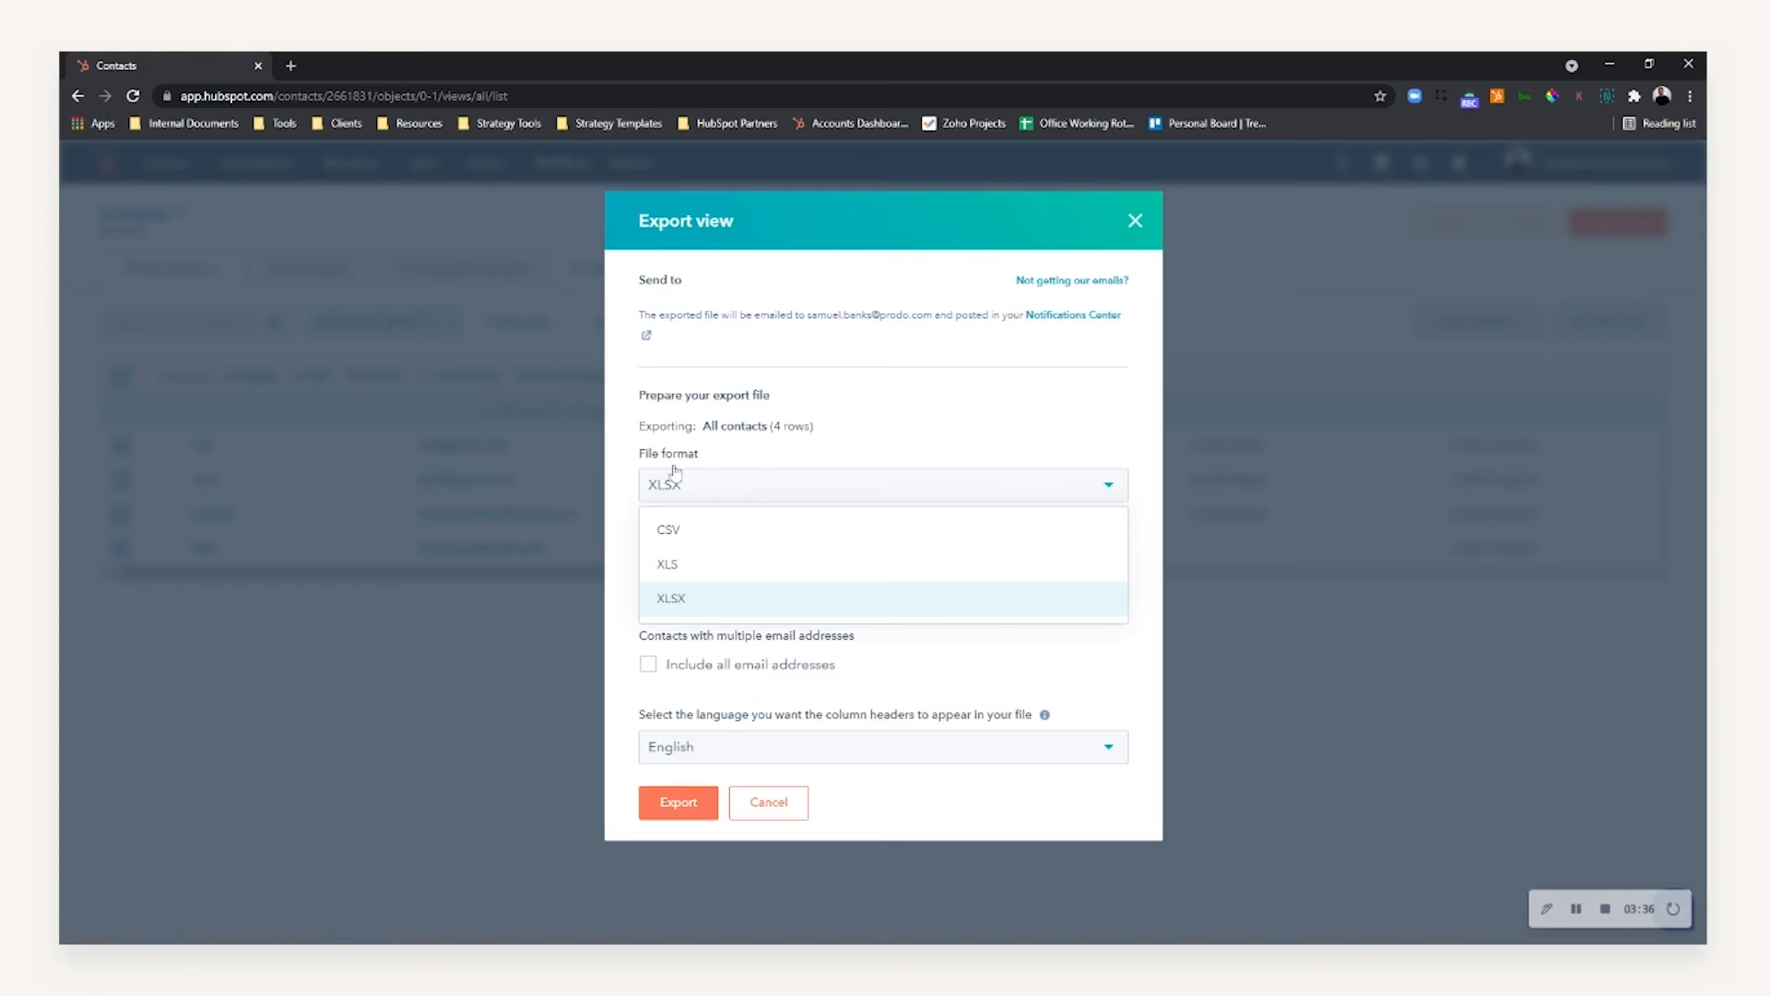
left_click(678, 538)
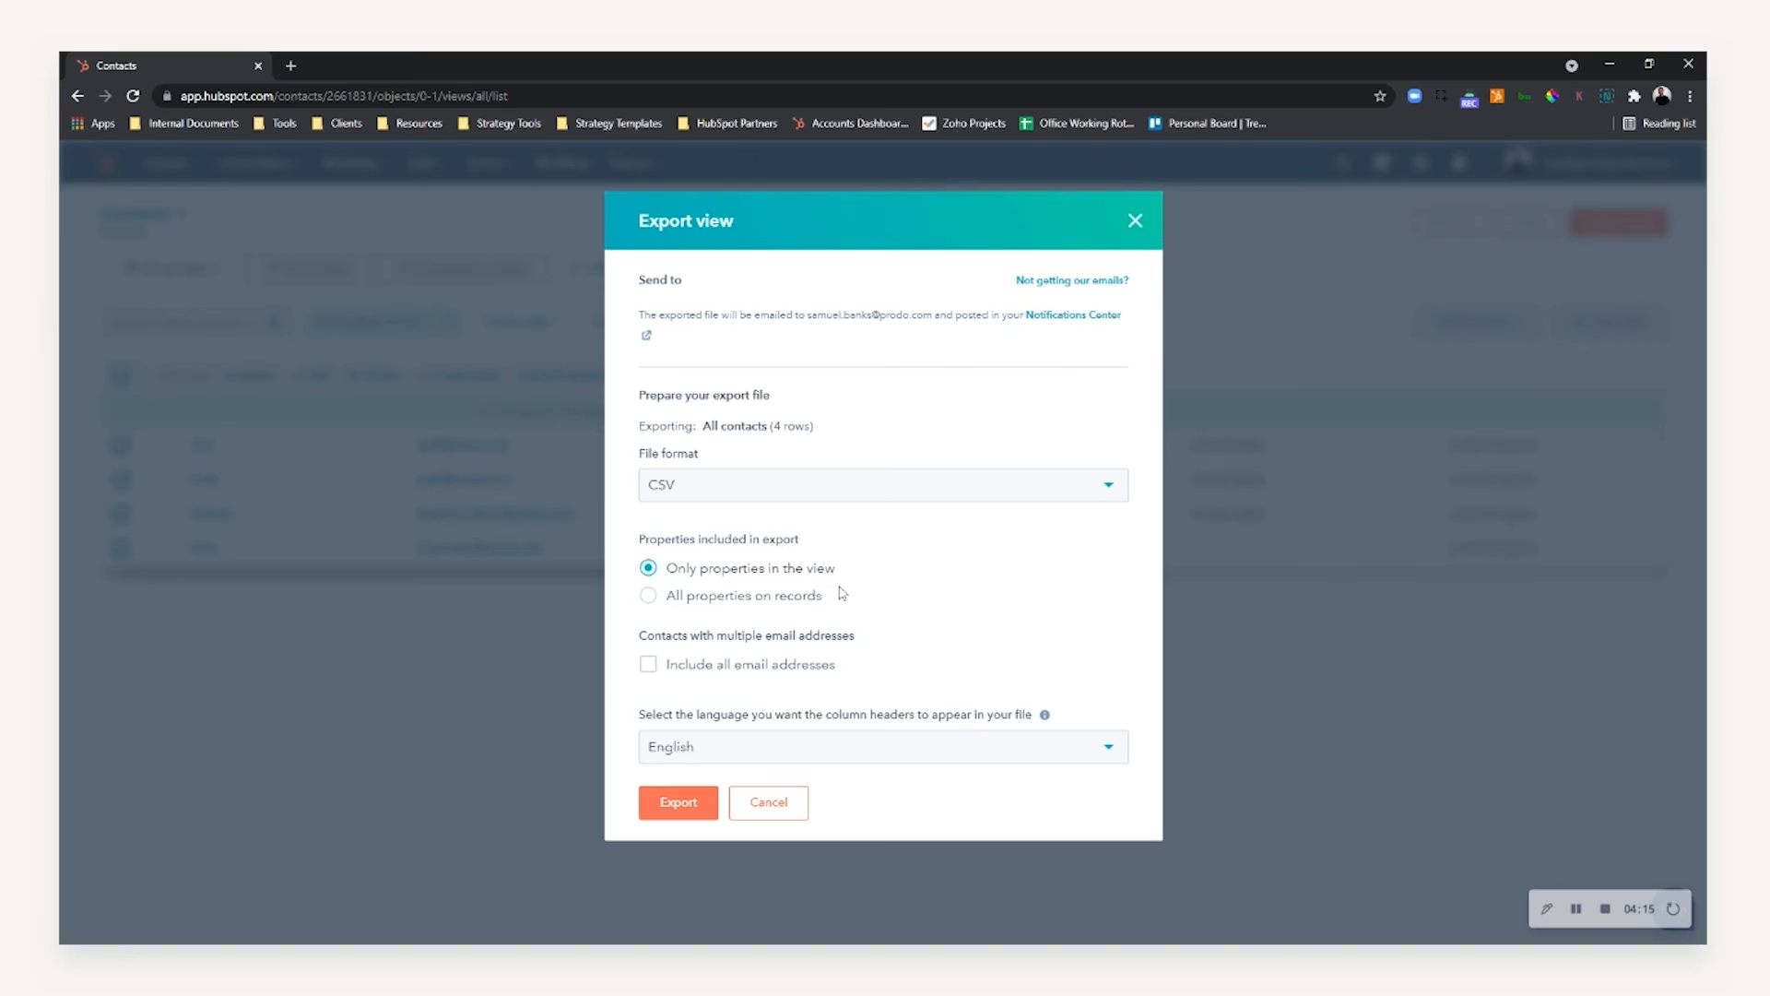
Export only the properties in the view with all email addresses included, and check the notifications for the export
left_click(699, 600)
left_click(649, 568)
left_click(716, 666)
left_click(705, 808)
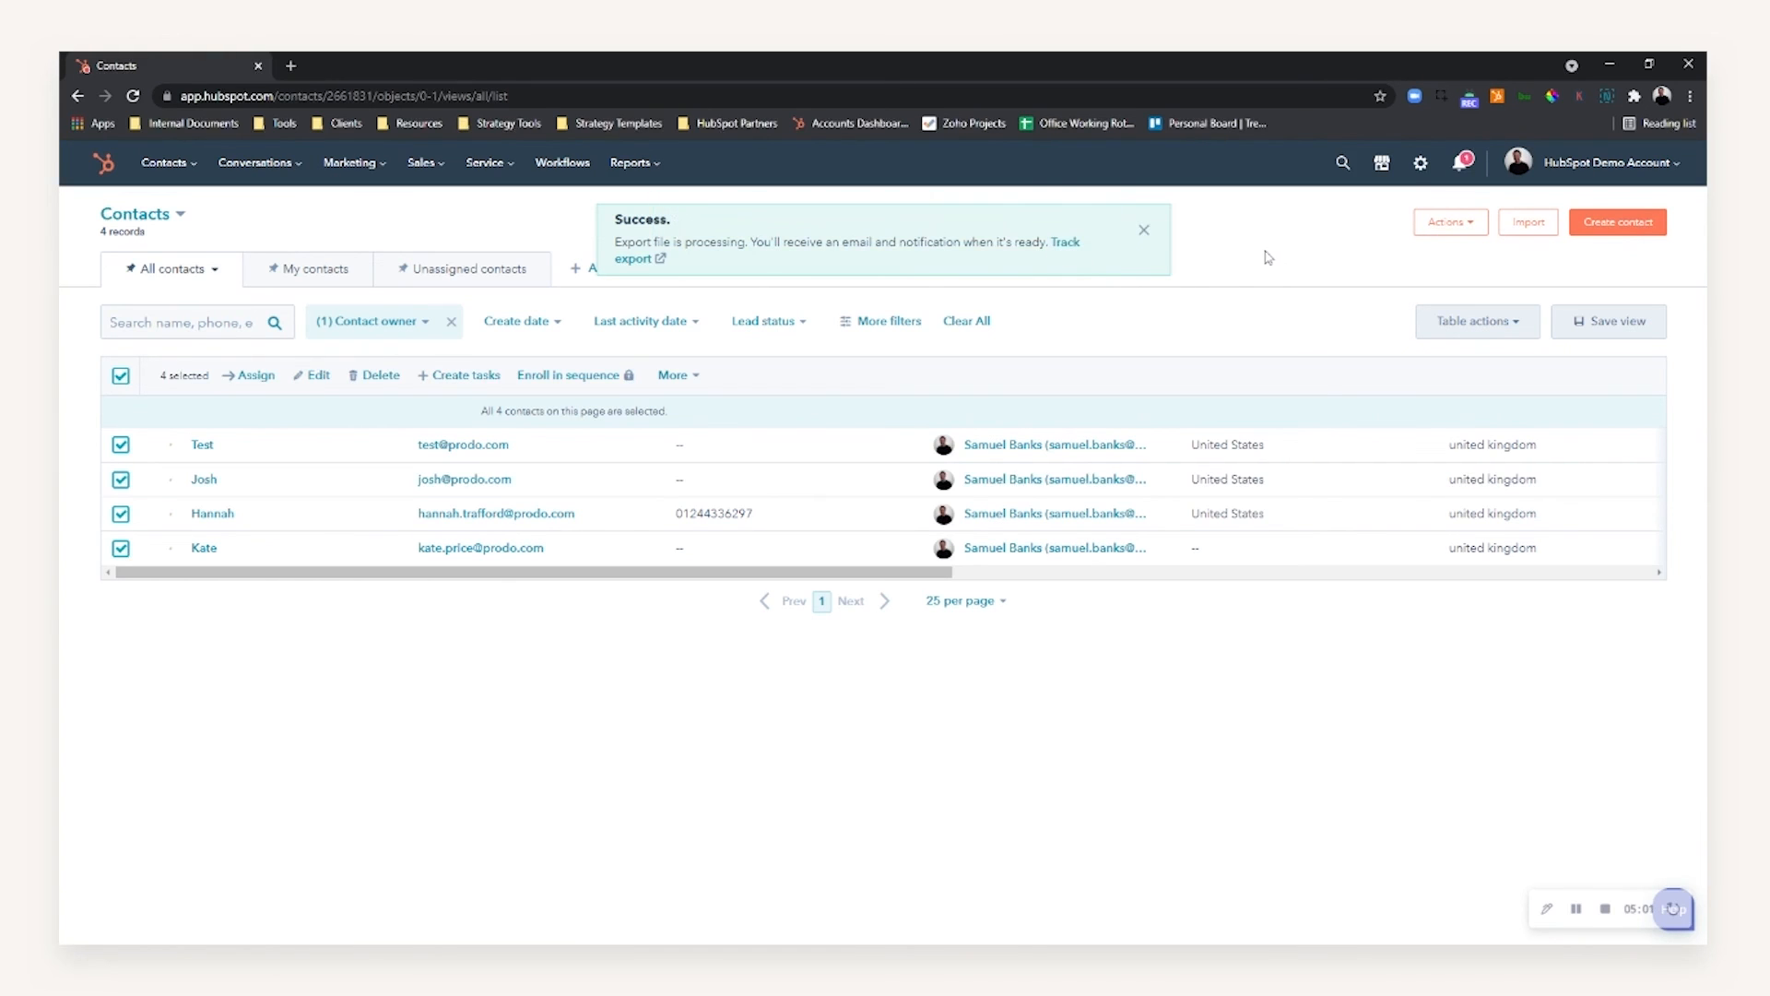
left_click(1464, 167)
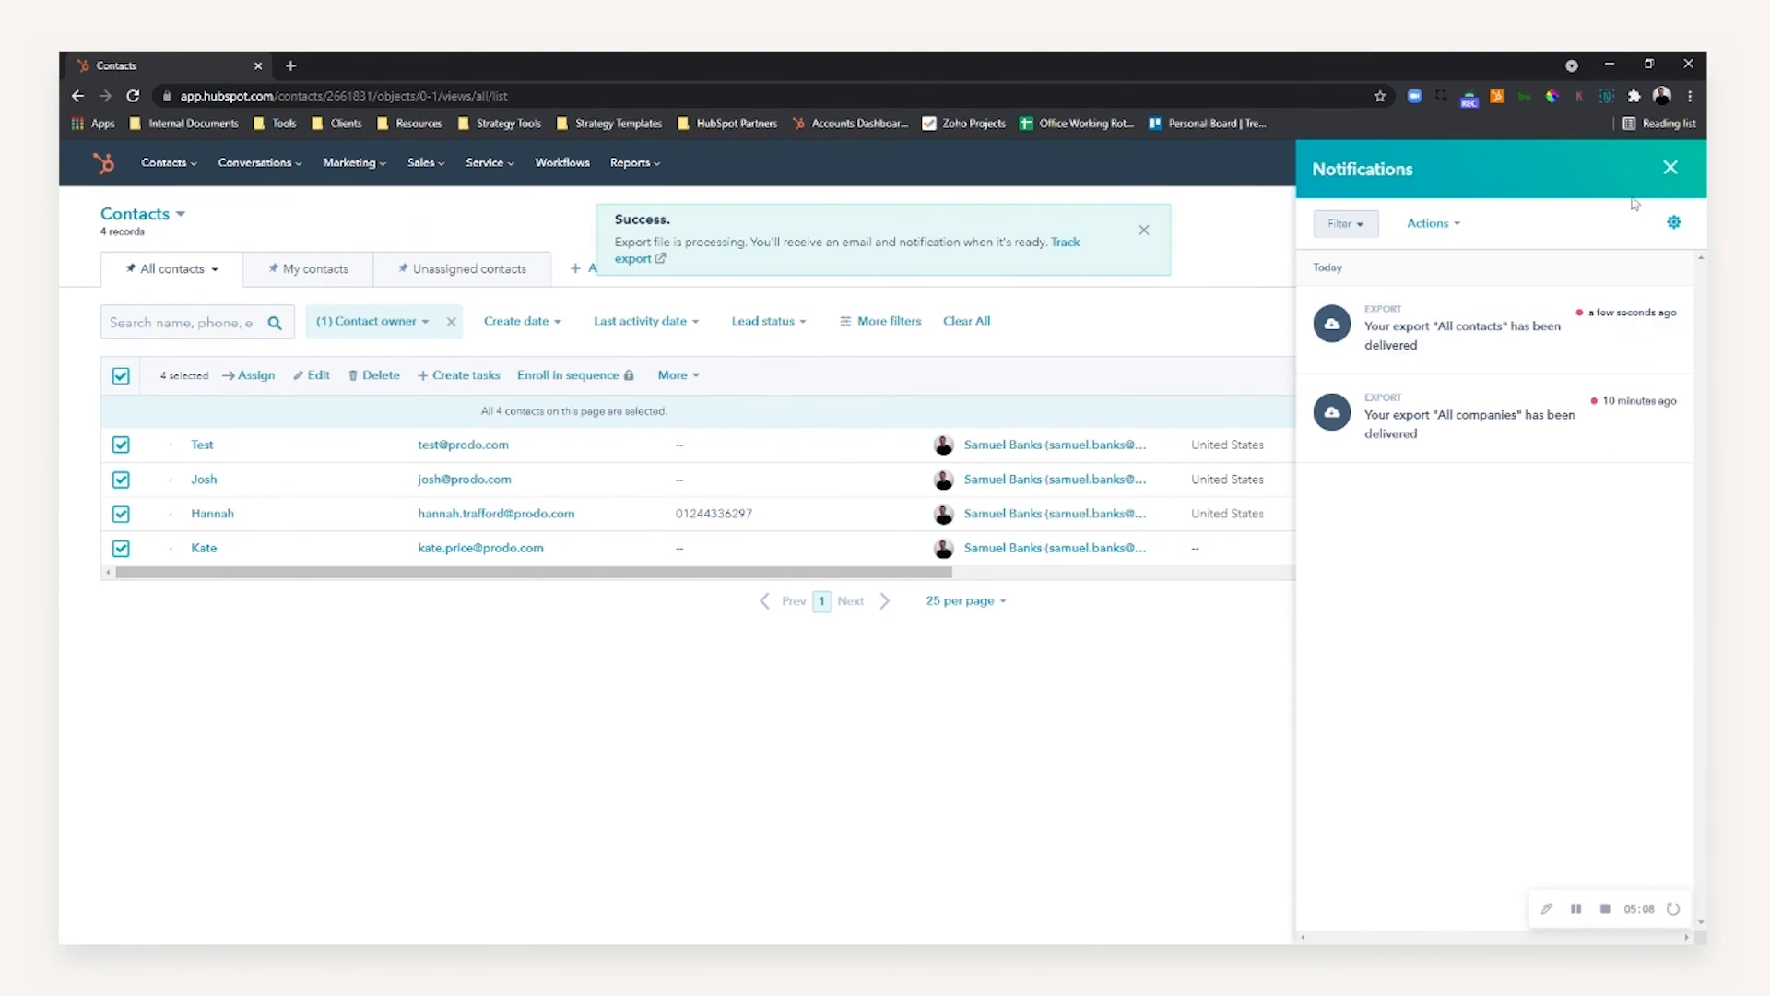
left_click(1672, 169)
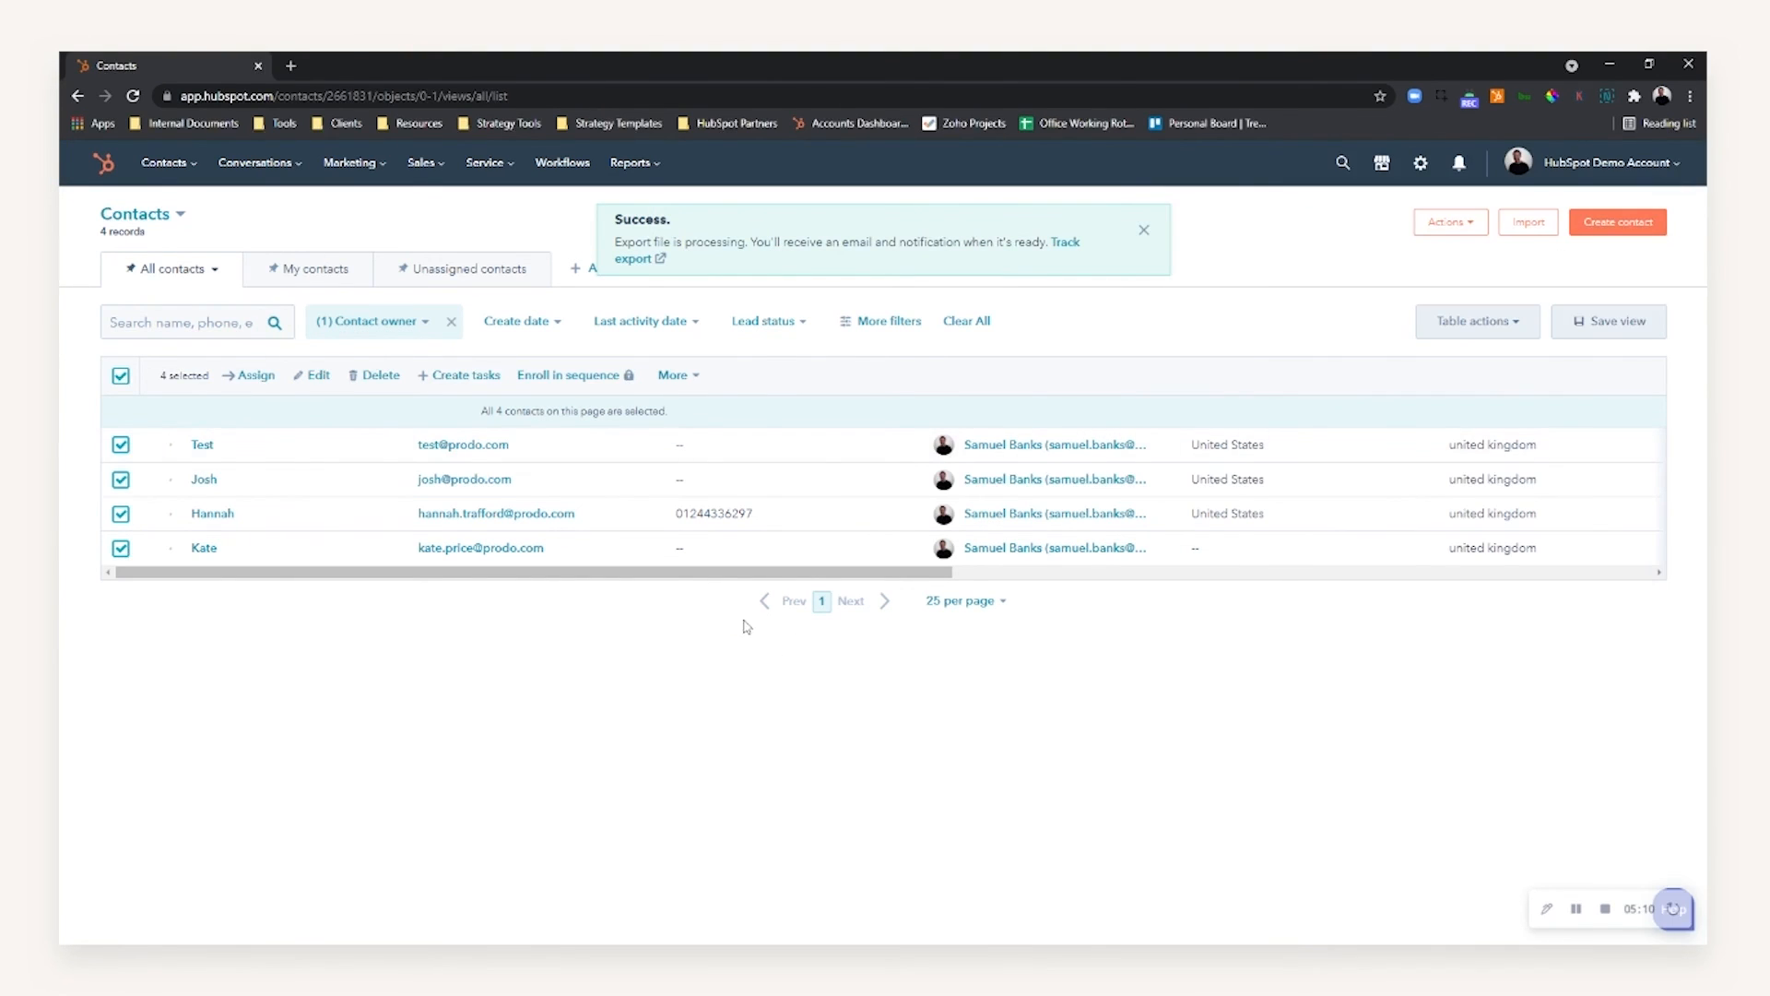